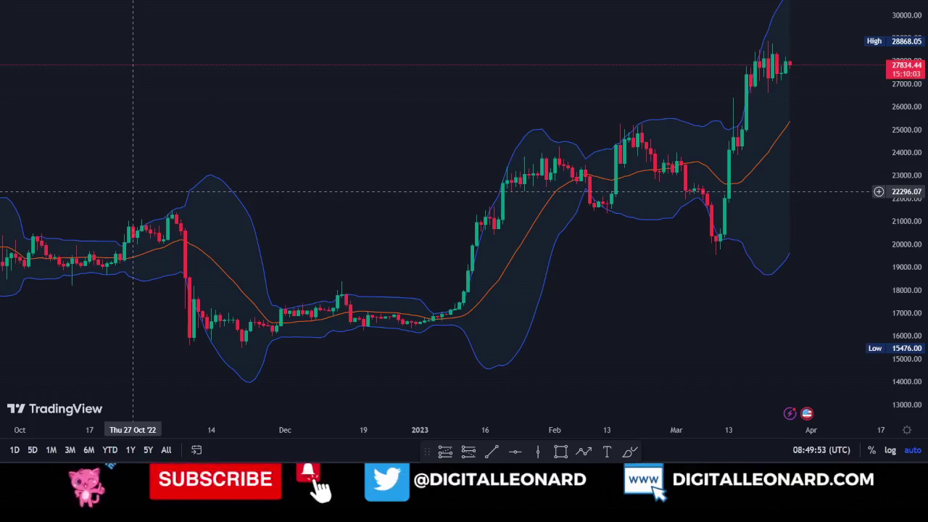
Zoom the Bitcoin chart in and out to inspect the Bollinger Bands.
{"action": "scroll", "coordinate": [217, 294], "scroll_direction": "up", "scroll_amount": 3}
{"action": "scroll", "coordinate": [218, 292], "scroll_direction": "down", "scroll_amount": 4}
{"action": "scroll", "coordinate": [297, 295], "scroll_direction": "up", "scroll_amount": 4}
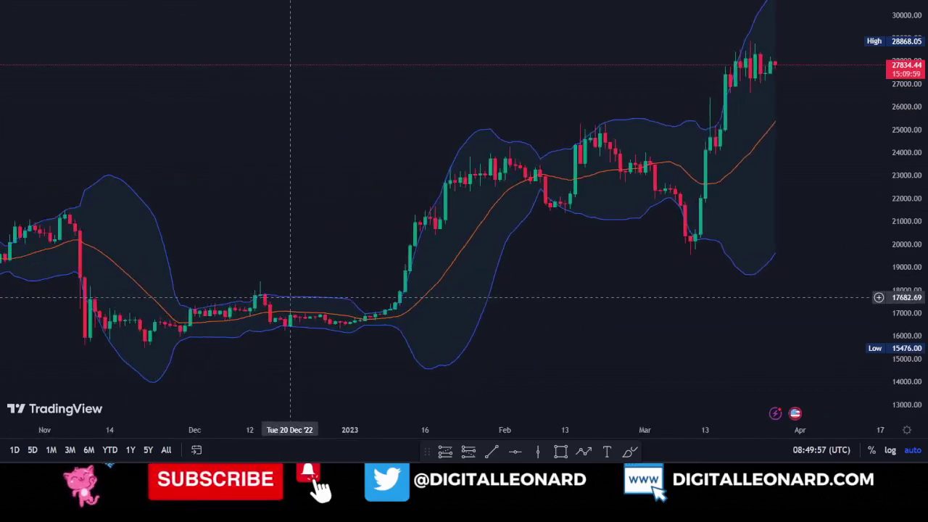
{"action": "scroll", "coordinate": [267, 302], "scroll_direction": "down", "scroll_amount": 3}
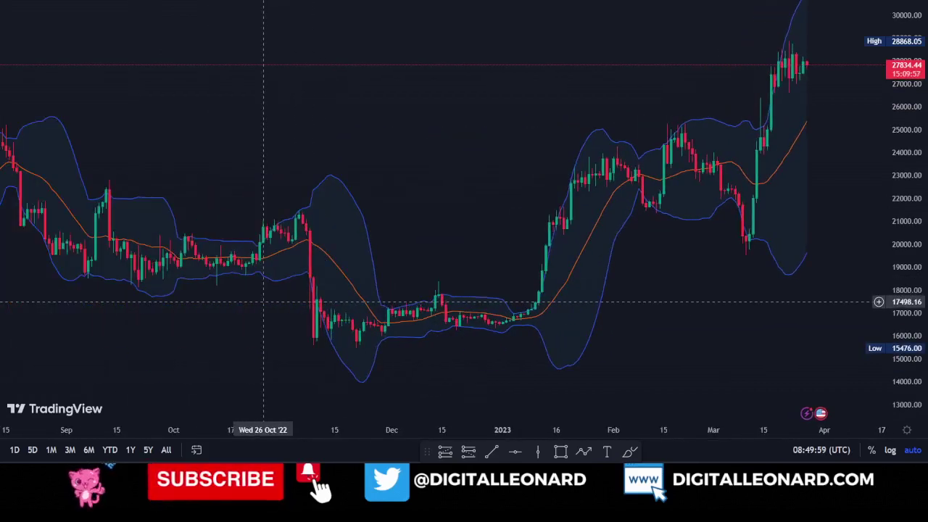
{"action": "scroll", "coordinate": [263, 302], "scroll_direction": "up", "scroll_amount": 5}
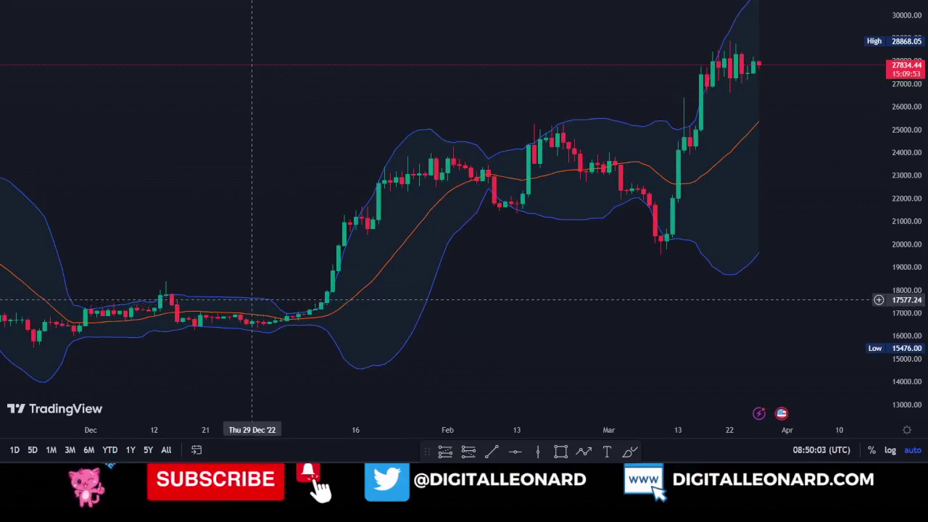
{"action": "scroll", "coordinate": [236, 312], "scroll_direction": "down", "scroll_amount": 4}
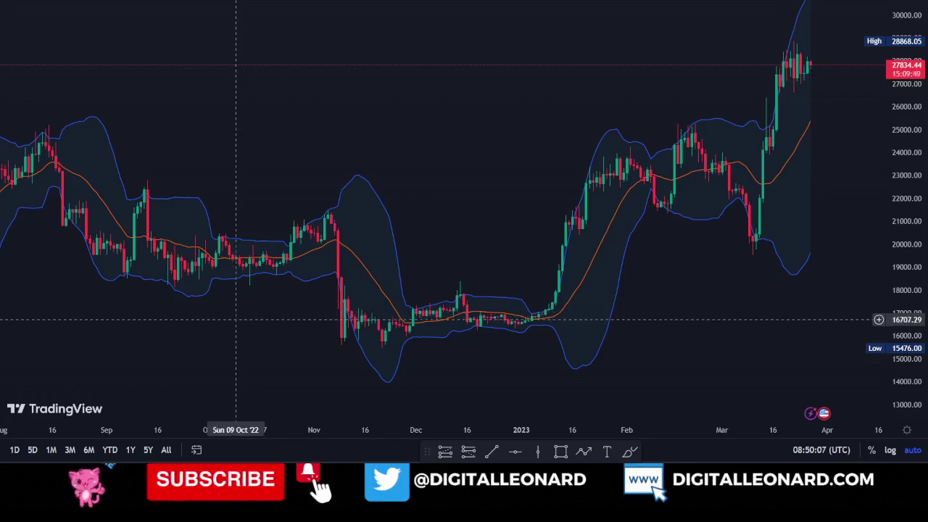
{"action": "scroll", "coordinate": [237, 316], "scroll_direction": "up", "scroll_amount": 3}
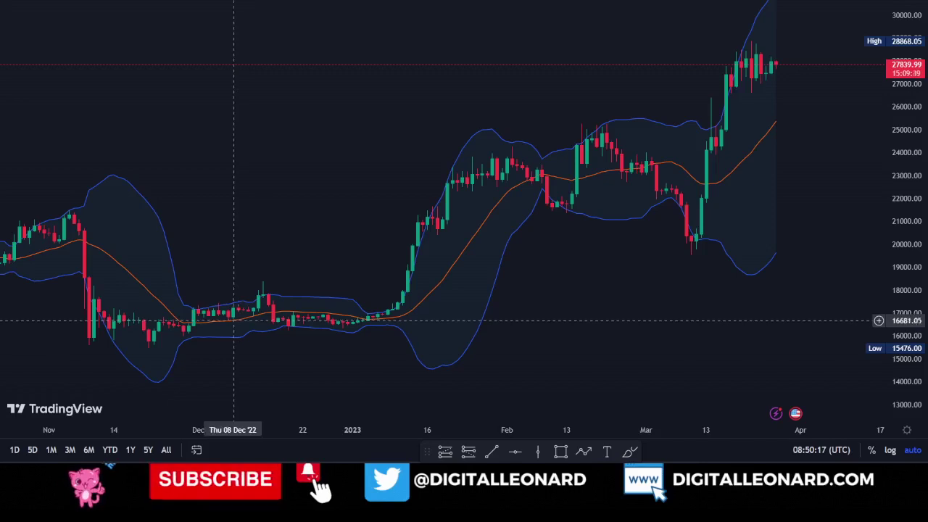
{"action": "scroll", "coordinate": [319, 313], "scroll_direction": "down", "scroll_amount": 2}
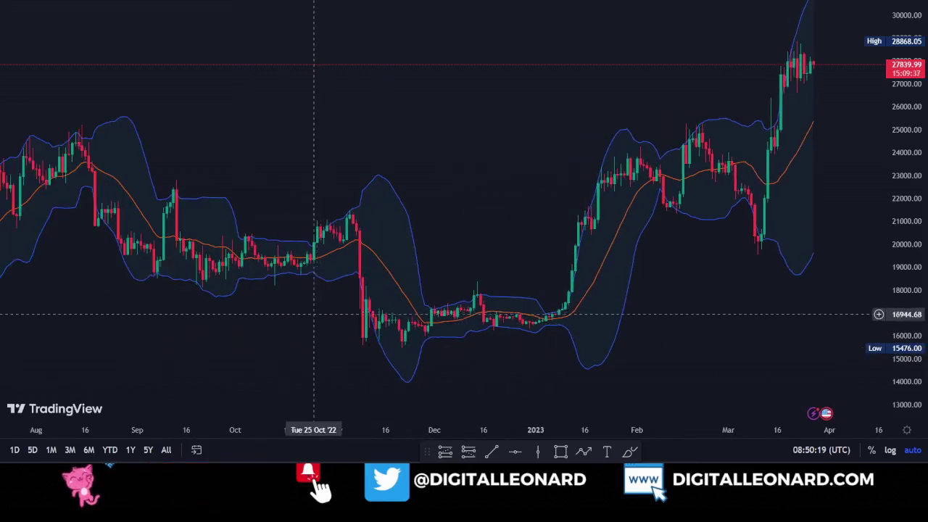
{"action": "scroll", "coordinate": [187, 317], "scroll_direction": "up", "scroll_amount": 3}
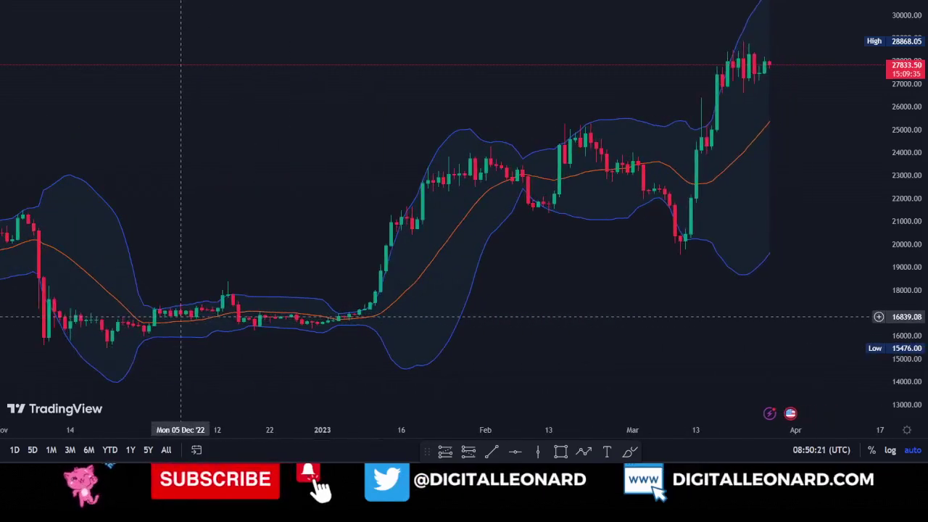
{"action": "scroll", "coordinate": [180, 317], "scroll_direction": "down", "scroll_amount": 2}
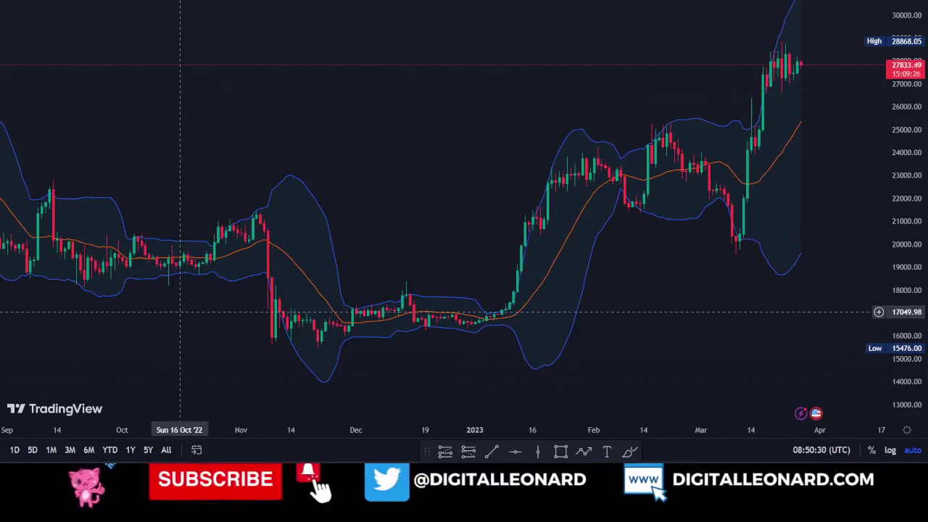
{"action": "scroll", "coordinate": [169, 319], "scroll_direction": "up", "scroll_amount": 5}
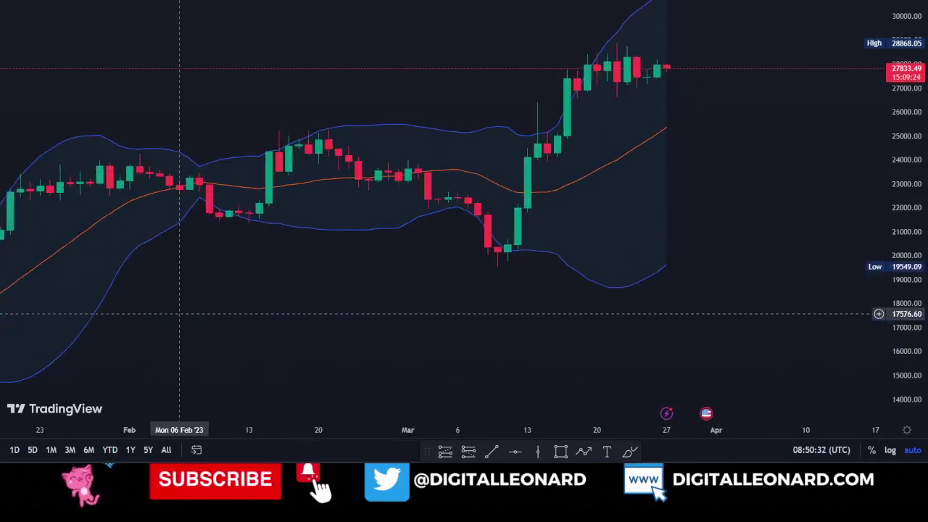
{"action": "scroll", "coordinate": [188, 313], "scroll_direction": "down", "scroll_amount": 3}
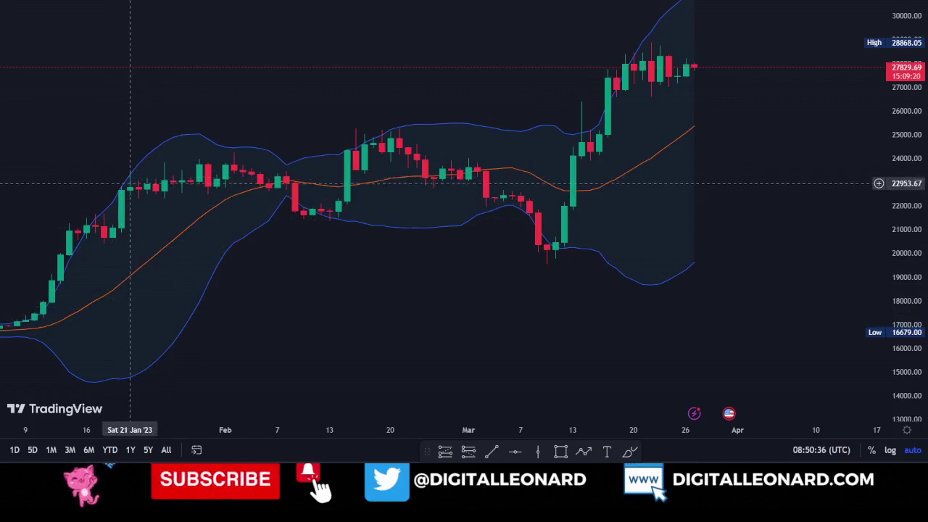
{"action": "scroll", "coordinate": [152, 312], "scroll_direction": "down", "scroll_amount": 2}
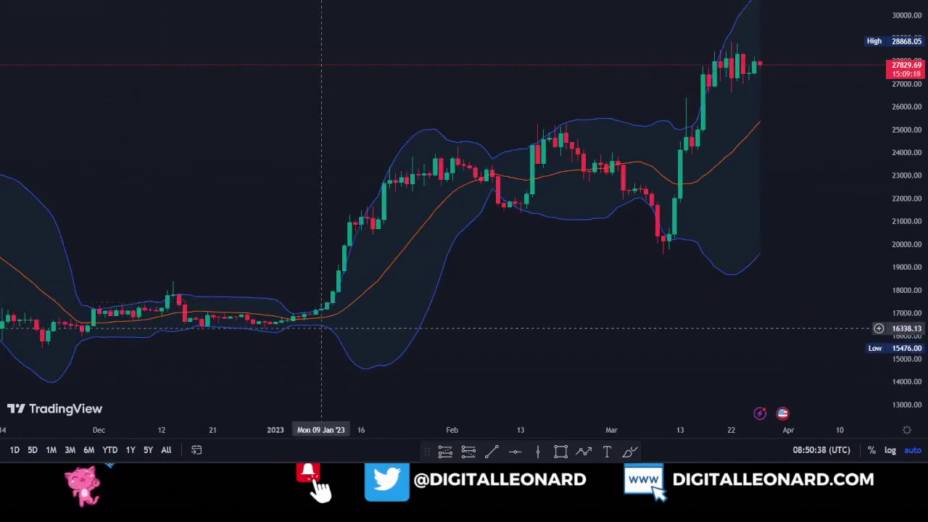
{"action": "scroll", "coordinate": [208, 319], "scroll_direction": "down", "scroll_amount": 2}
{"action": "scroll", "coordinate": [208, 319], "scroll_direction": "down", "scroll_amount": 1}
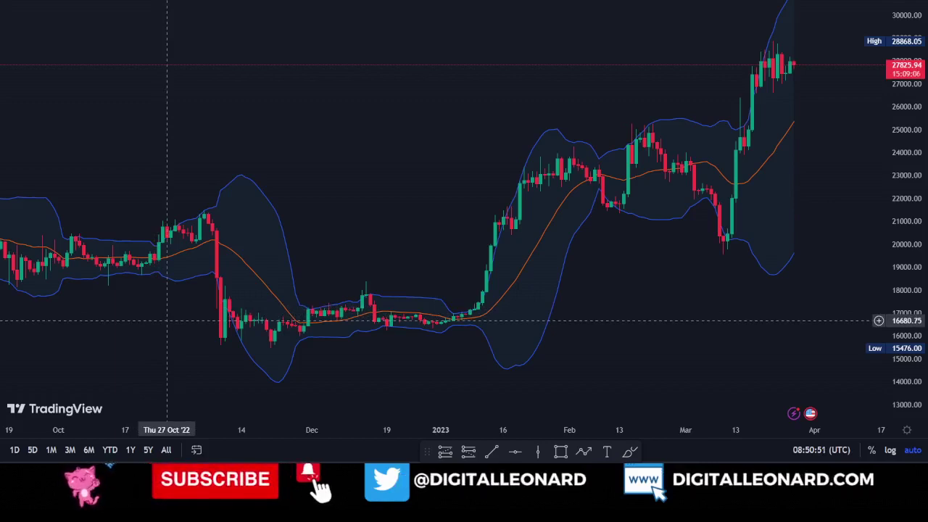
{"action": "scroll", "coordinate": [213, 316], "scroll_direction": "up", "scroll_amount": 4}
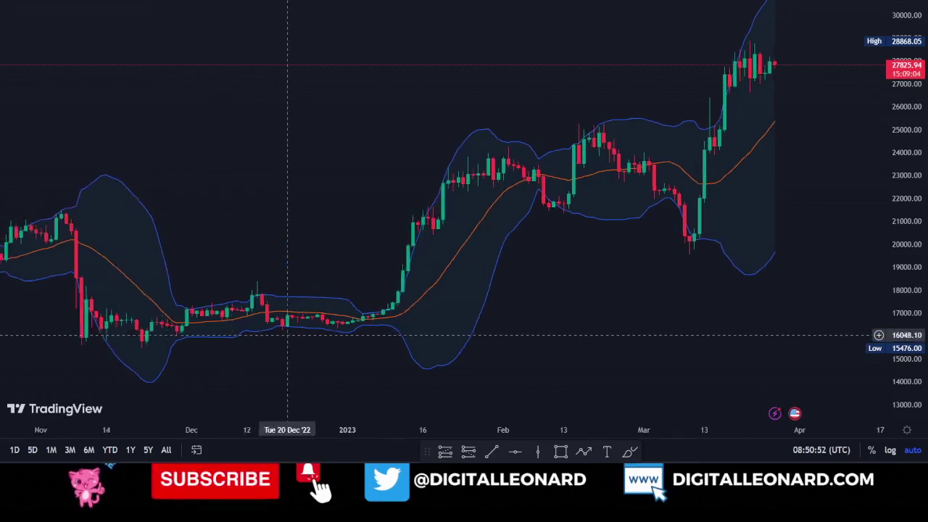
{"action": "scroll", "coordinate": [253, 326], "scroll_direction": "up", "scroll_amount": 3}
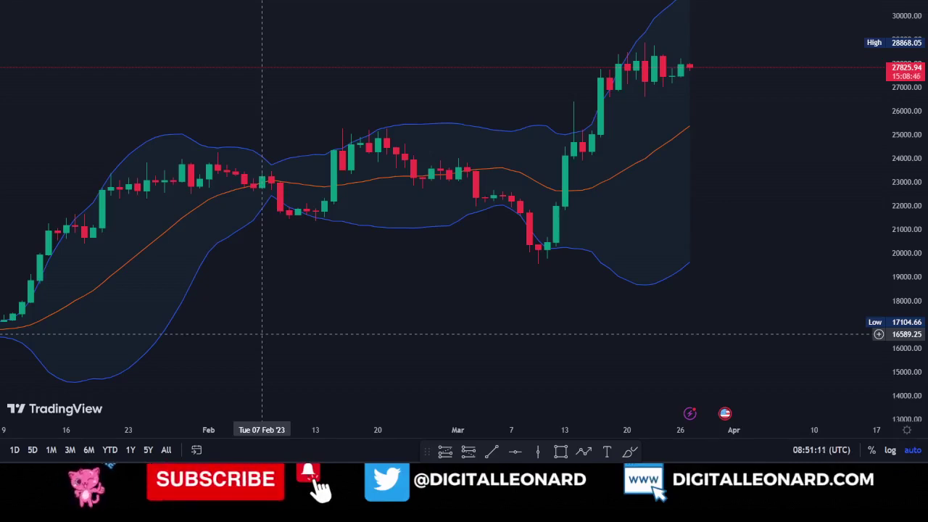
{"action": "scroll", "coordinate": [246, 332], "scroll_direction": "down", "scroll_amount": 3}
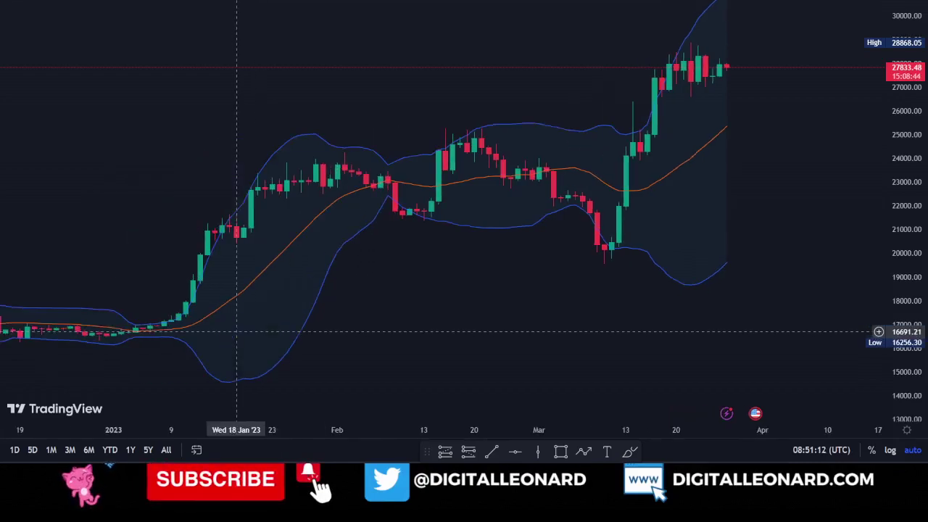
{"action": "scroll", "coordinate": [243, 332], "scroll_direction": "up", "scroll_amount": 3}
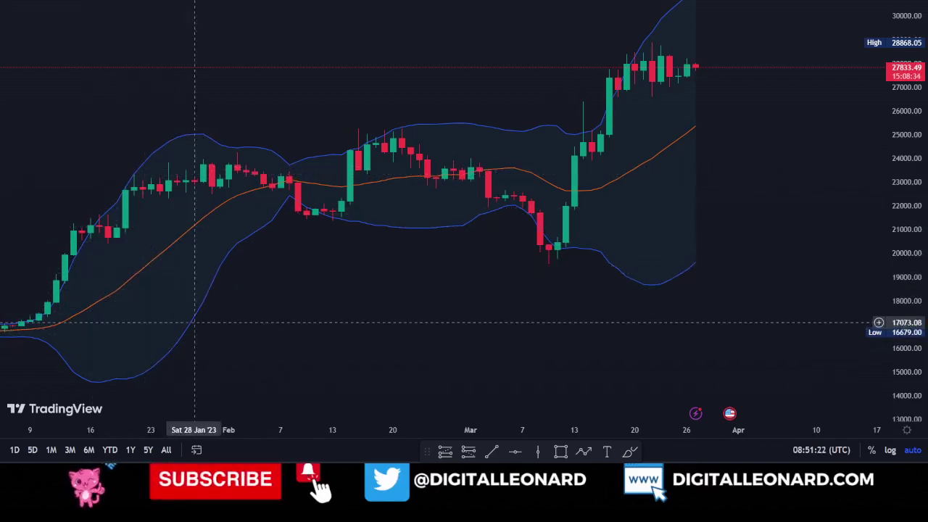
{"action": "scroll", "coordinate": [194, 329], "scroll_direction": "down", "scroll_amount": 3}
{"action": "scroll", "coordinate": [193, 327], "scroll_direction": "up", "scroll_amount": 3}
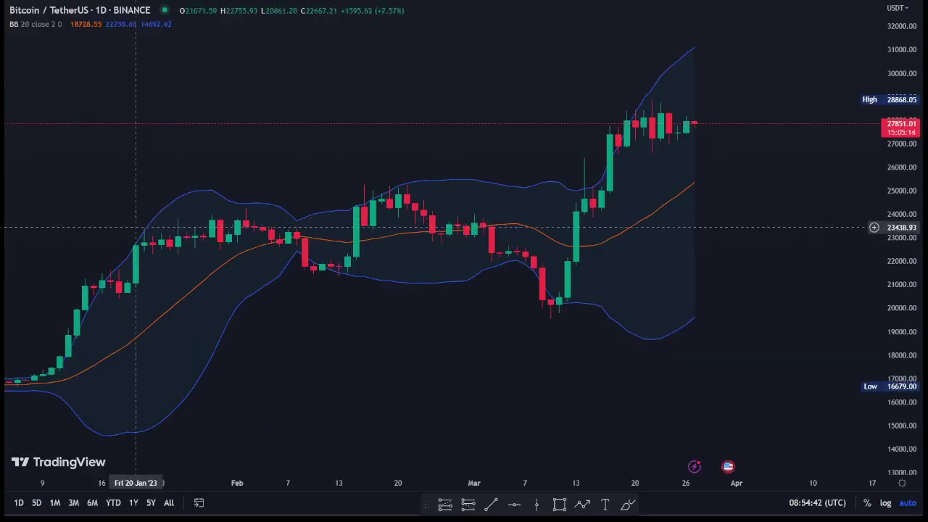
{"action": "scroll", "coordinate": [165, 258], "scroll_direction": "down", "scroll_amount": 1}
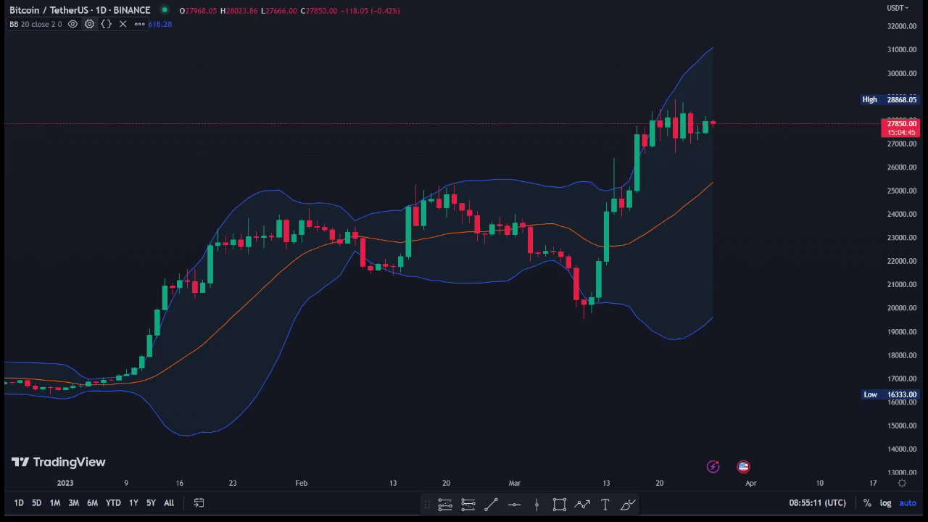
Change the Bollinger Bands StdDev from 2 to 1 and apply it.
{"action": "left_click", "coordinate": [89, 24]}
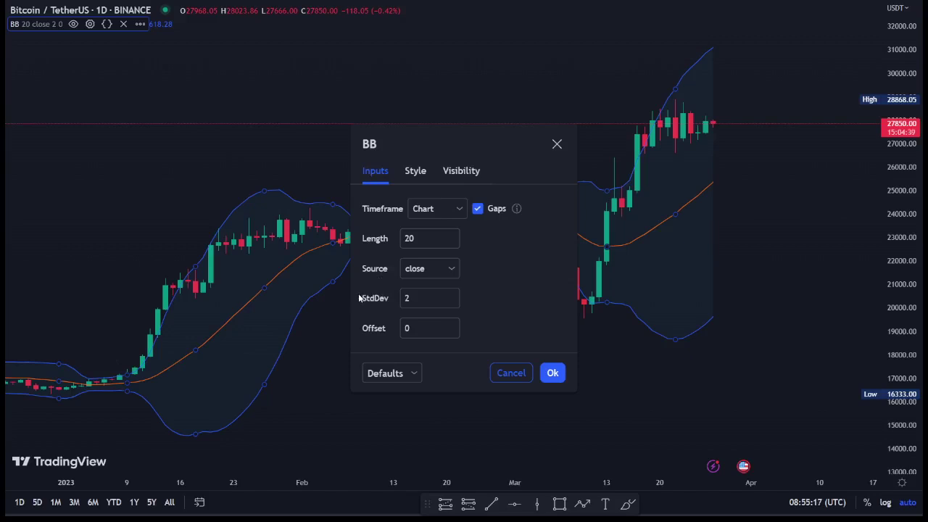
{"action": "double_click", "coordinate": [411, 300]}
{"action": "type", "text": "1"}
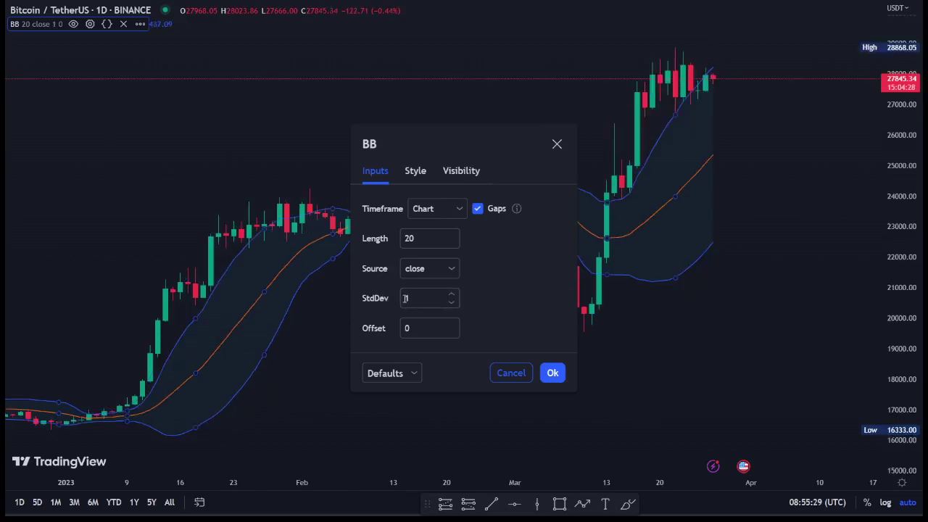
{"action": "left_click", "coordinate": [553, 373]}
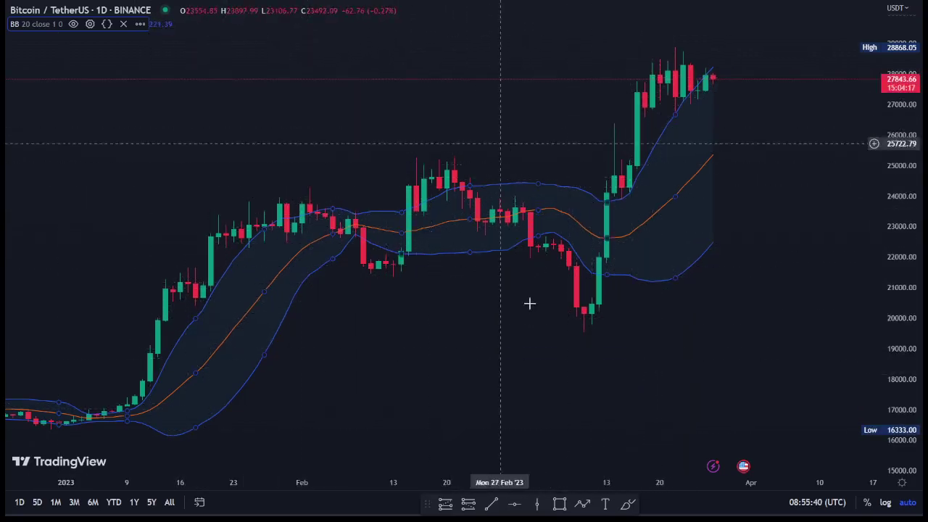
Raise the Bollinger Bands StdDev back to 2, check the Style tab, and confirm.
{"action": "left_click", "coordinate": [91, 24]}
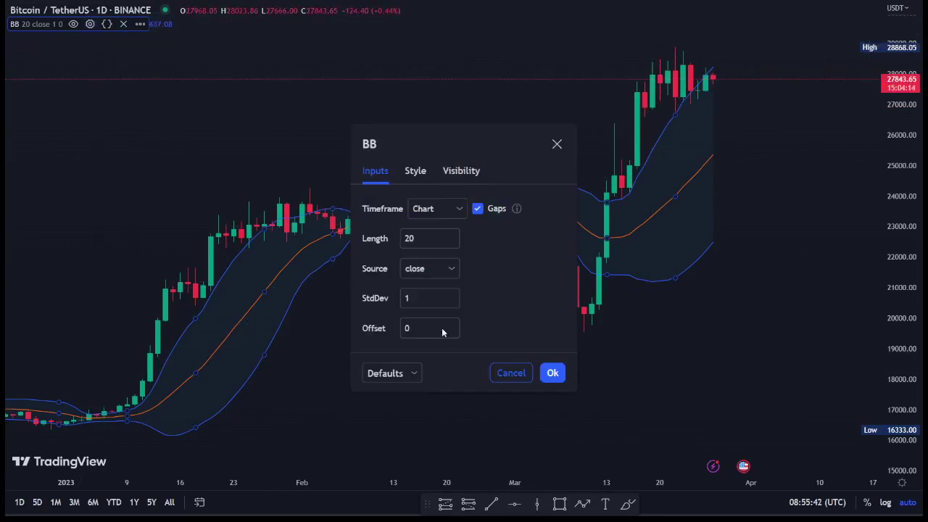
{"action": "left_click", "coordinate": [451, 294]}
{"action": "left_click", "coordinate": [491, 309]}
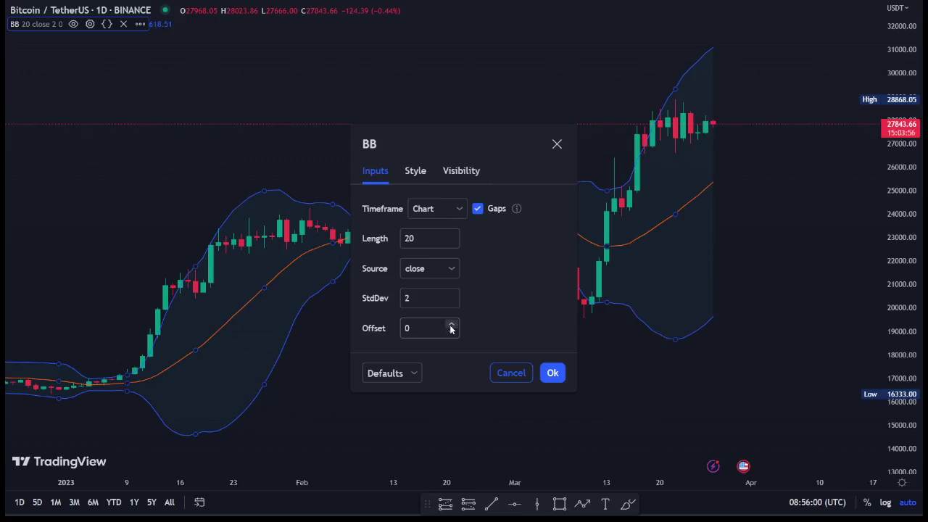
{"action": "left_click", "coordinate": [415, 172]}
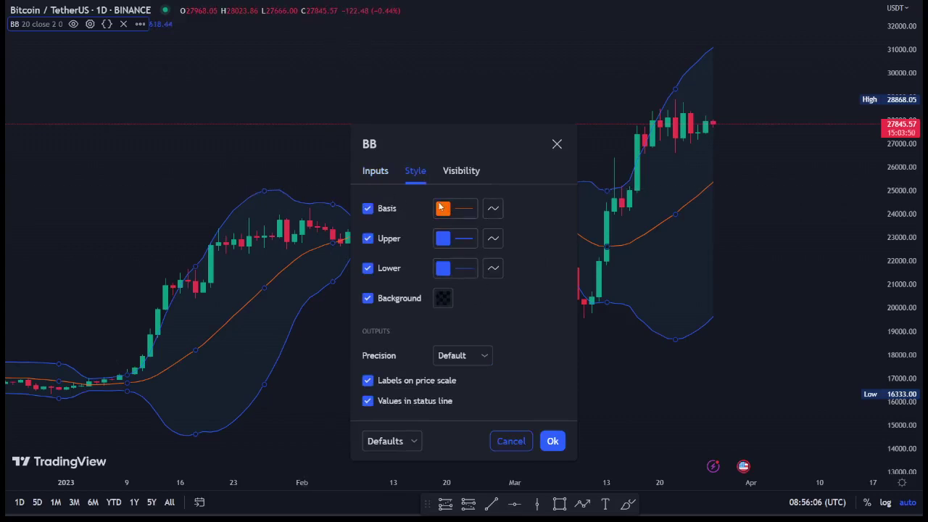
{"action": "left_click", "coordinate": [375, 171]}
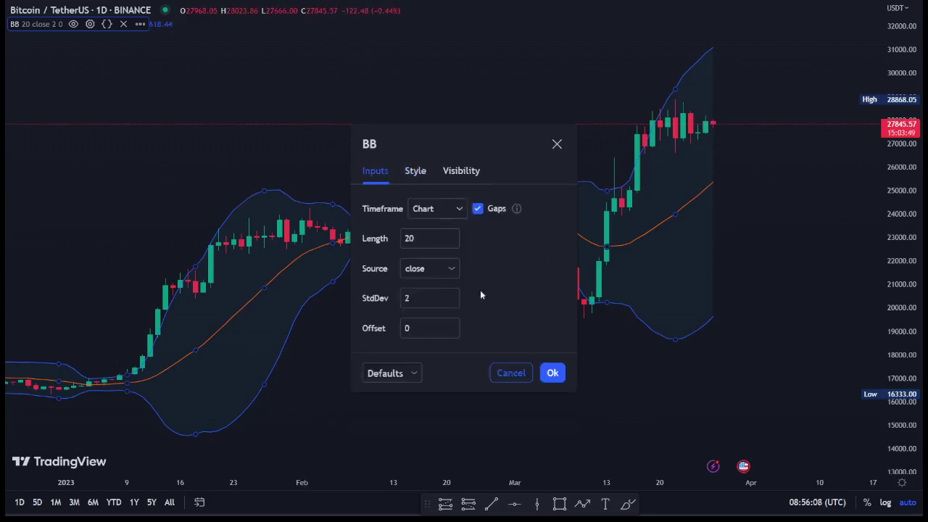
{"action": "left_click", "coordinate": [560, 373]}
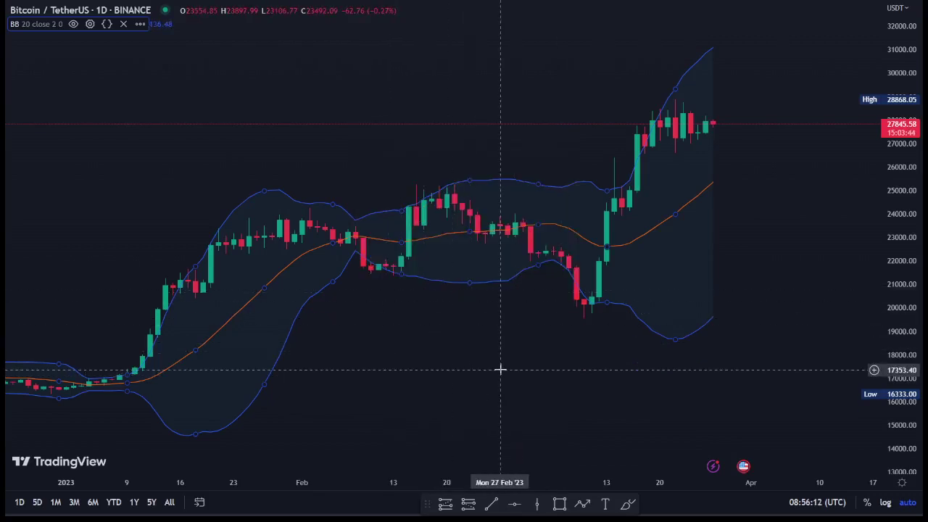
{"action": "scroll", "coordinate": [141, 369], "scroll_direction": "up", "scroll_amount": 5}
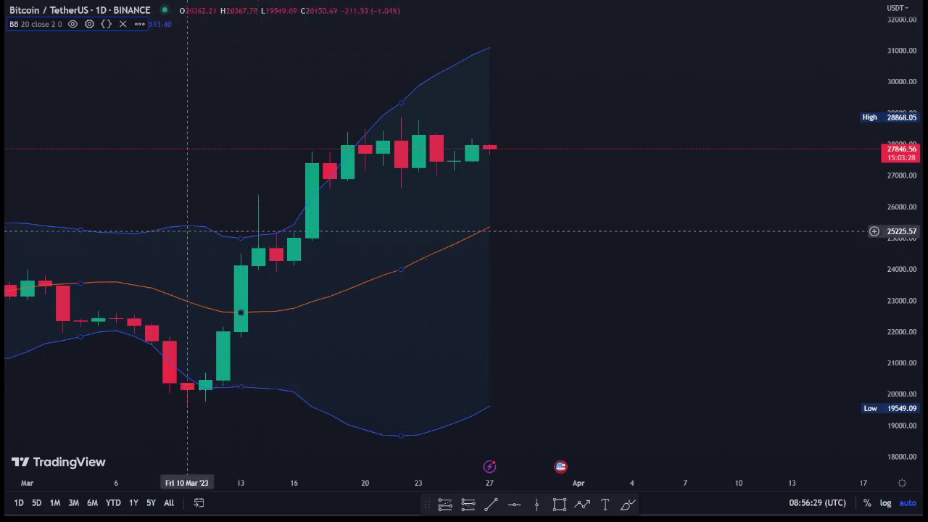
{"action": "scroll", "coordinate": [178, 281], "scroll_direction": "down", "scroll_amount": 2}
{"action": "scroll", "coordinate": [178, 282], "scroll_direction": "down", "scroll_amount": 2}
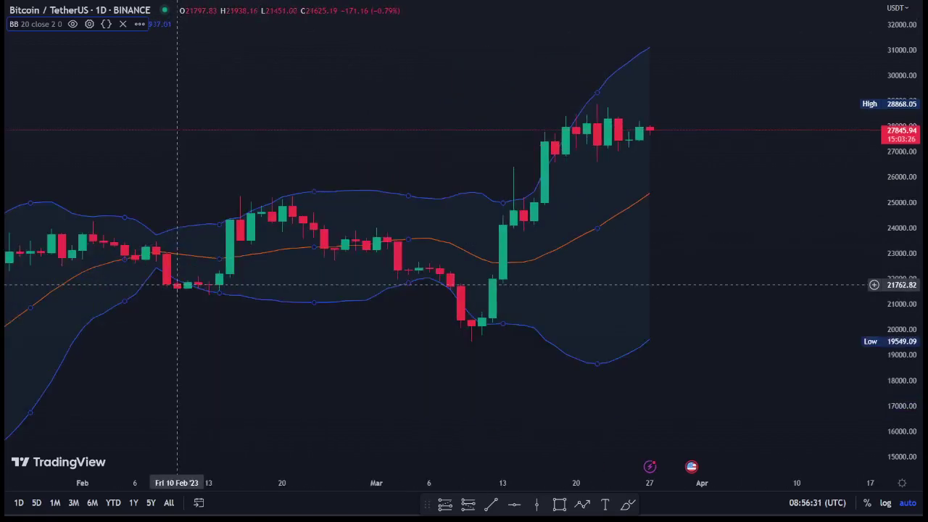
{"action": "scroll", "coordinate": [183, 282], "scroll_direction": "up", "scroll_amount": 2}
{"action": "scroll", "coordinate": [159, 280], "scroll_direction": "down", "scroll_amount": 1}
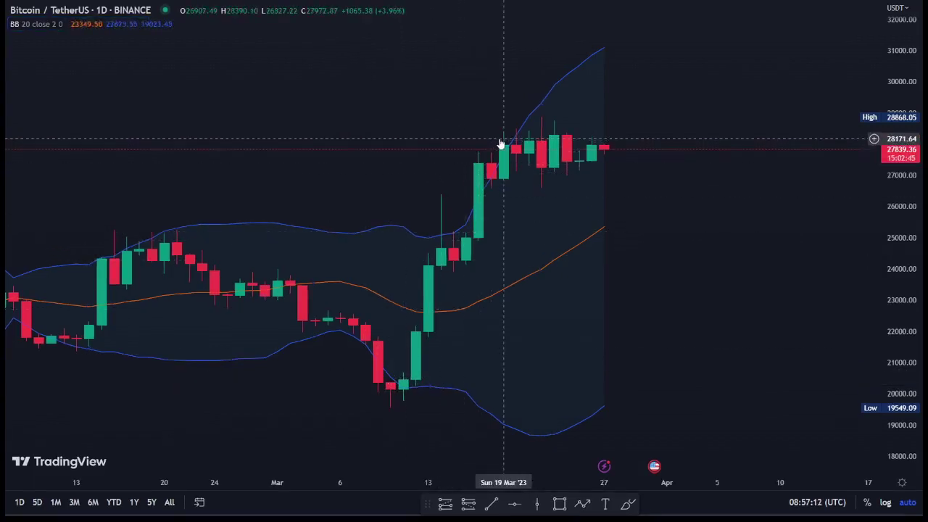
{"action": "left_click_drag", "start_coordinate": [355, 305], "coordinate": [558, 251]}
{"action": "left_click_drag", "start_coordinate": [40, 382], "coordinate": [582, 276]}
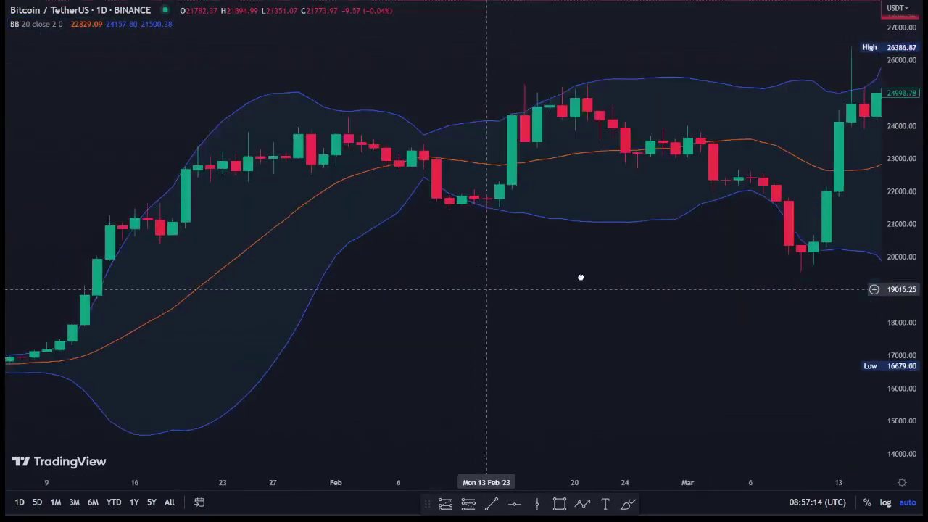
{"action": "left_click_drag", "start_coordinate": [113, 377], "coordinate": [548, 369]}
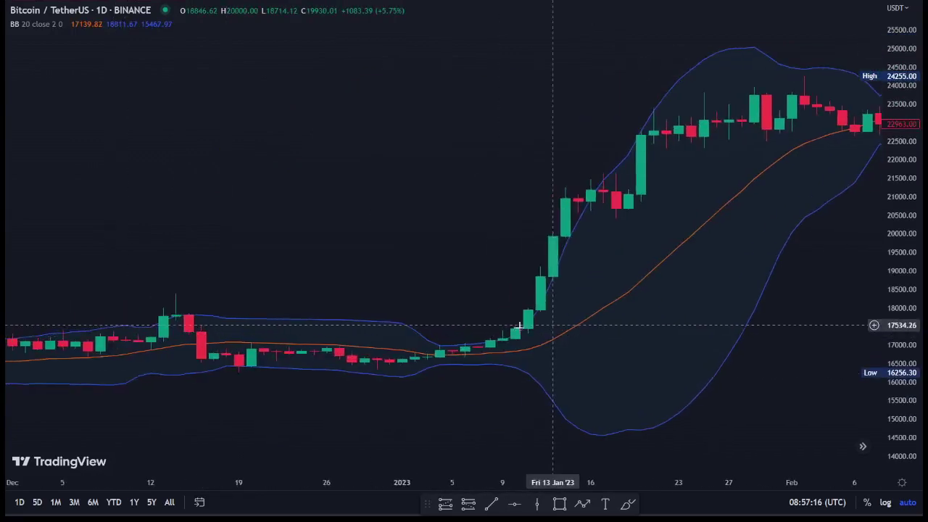
{"action": "left_click_drag", "start_coordinate": [124, 381], "coordinate": [526, 341]}
{"action": "left_click_drag", "start_coordinate": [216, 370], "coordinate": [300, 321]}
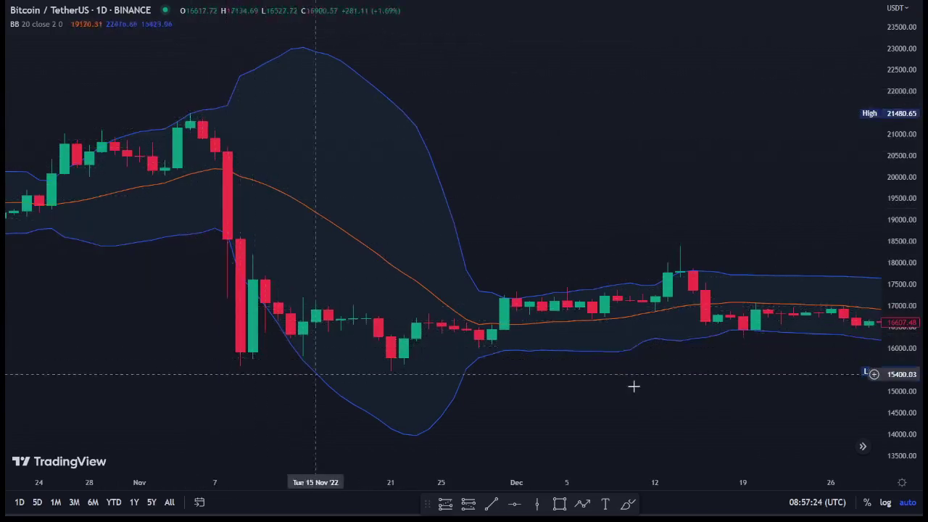
{"action": "scroll", "coordinate": [522, 373], "scroll_direction": "right", "scroll_amount": 10}
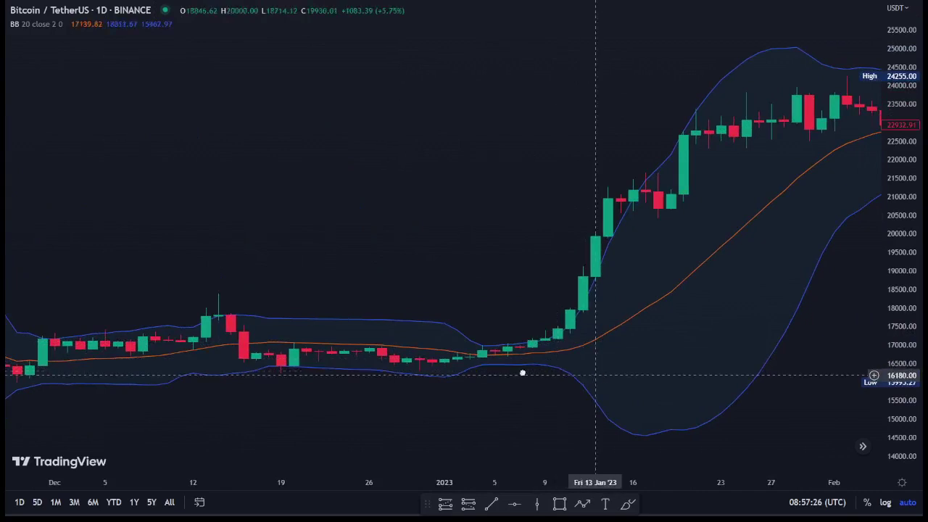
{"action": "scroll", "coordinate": [630, 373], "scroll_direction": "right", "scroll_amount": 10}
{"action": "left_click_drag", "start_coordinate": [439, 339], "coordinate": [280, 356]}
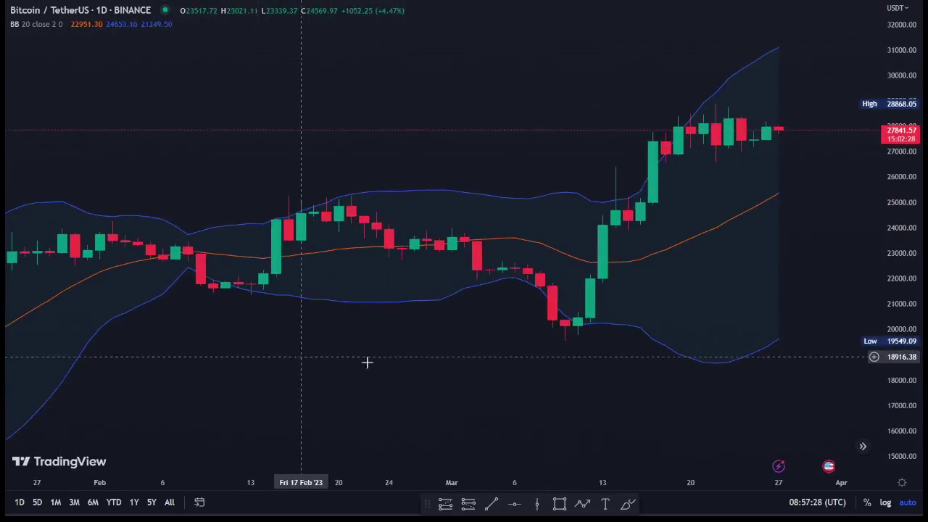
{"action": "mouse_move", "coordinate": [442, 438]}
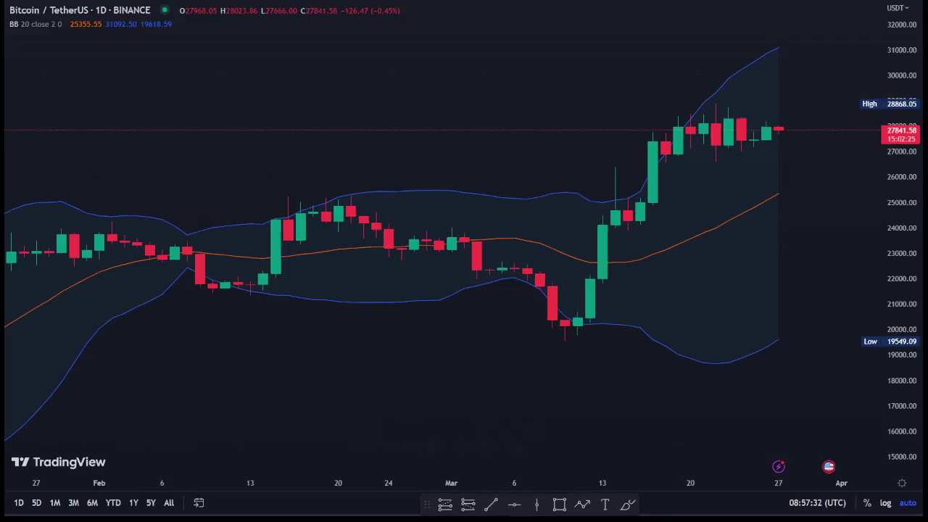
{"action": "scroll", "coordinate": [170, 351], "scroll_direction": "down", "scroll_amount": 1}
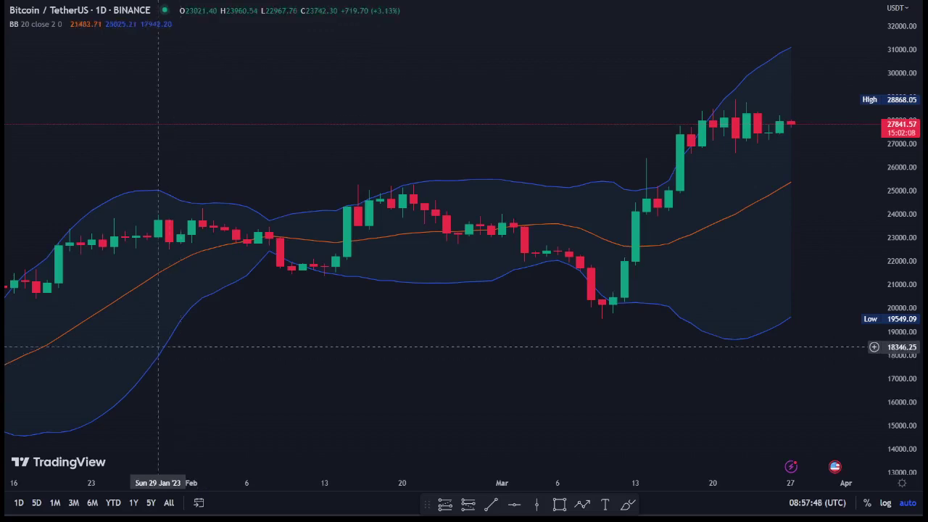
{"action": "scroll", "coordinate": [154, 345], "scroll_direction": "down", "scroll_amount": 1}
{"action": "scroll", "coordinate": [150, 348], "scroll_direction": "up", "scroll_amount": 2}
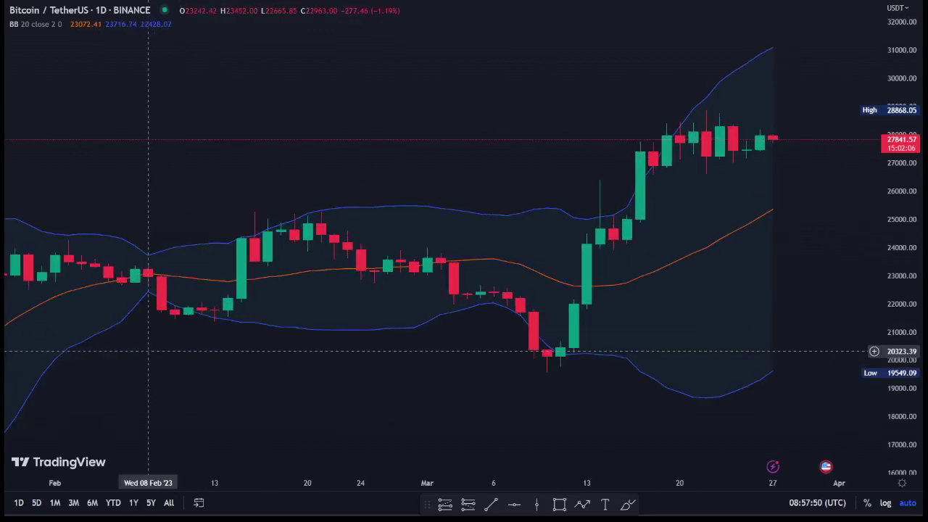
{"action": "scroll", "coordinate": [149, 352], "scroll_direction": "up", "scroll_amount": 2}
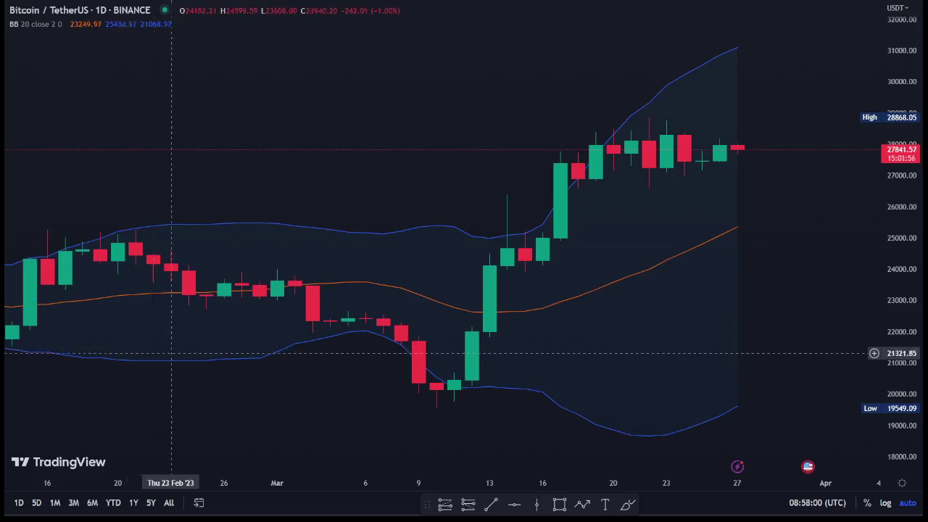
{"action": "scroll", "coordinate": [213, 327], "scroll_direction": "left", "scroll_amount": 5}
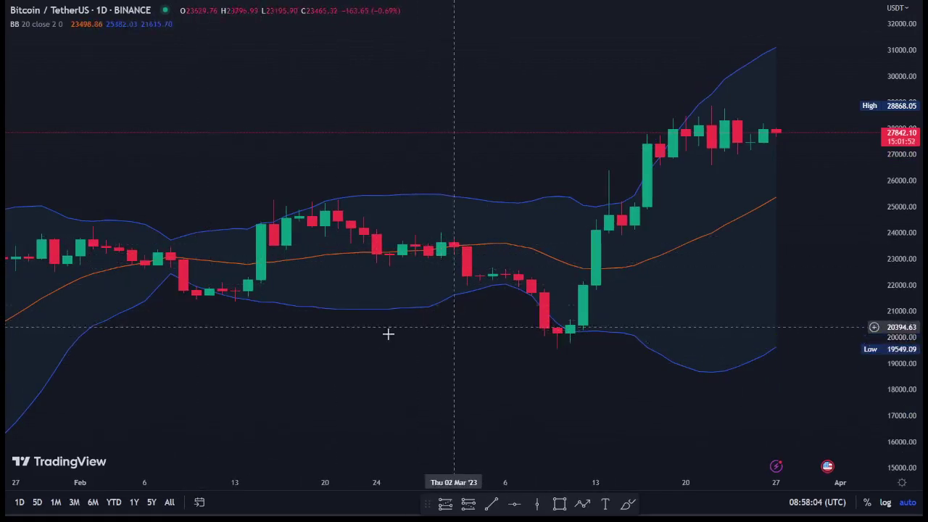
{"action": "scroll", "coordinate": [457, 349], "scroll_direction": "down", "scroll_amount": 2}
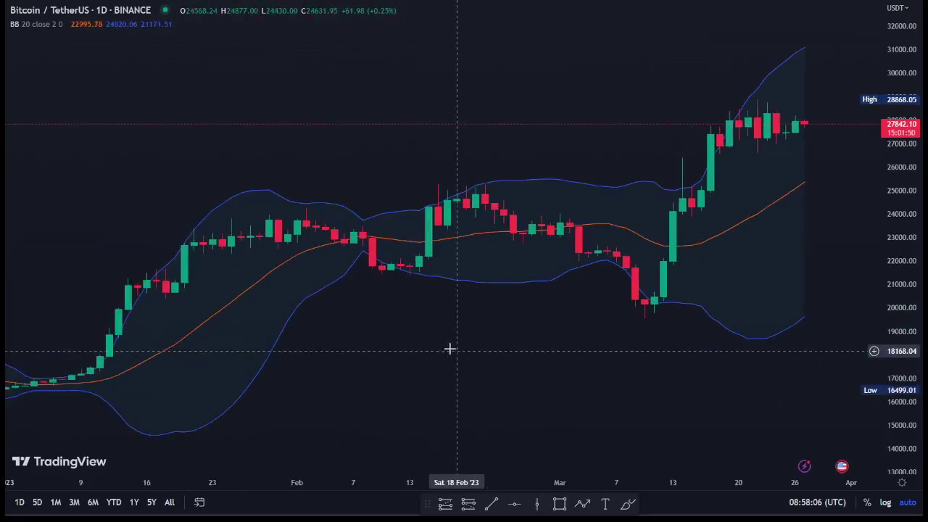
{"action": "scroll", "coordinate": [451, 349], "scroll_direction": "down", "scroll_amount": 2}
{"action": "scroll", "coordinate": [446, 347], "scroll_direction": "up", "scroll_amount": 3}
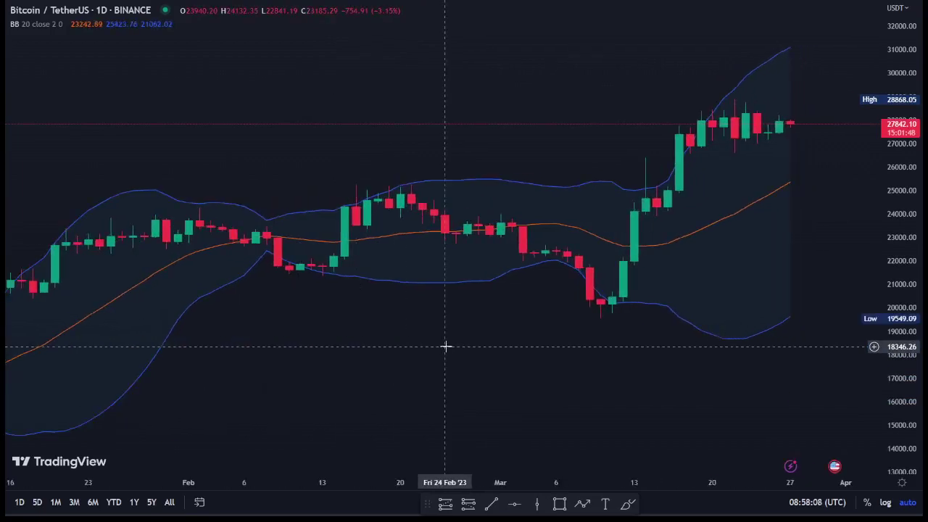
{"action": "scroll", "coordinate": [446, 347], "scroll_direction": "down", "scroll_amount": 2}
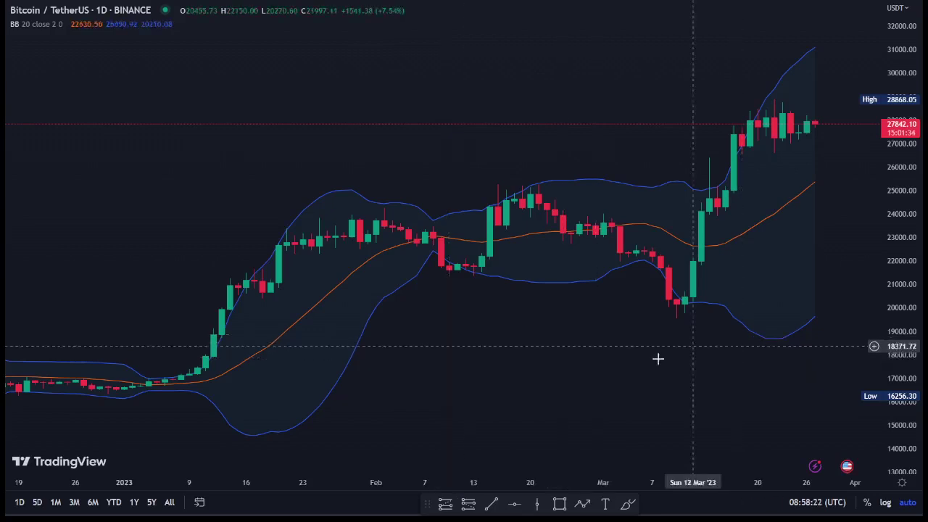
Leave full screen and add Relative Strength Index from an 'rsi' indicator search.
{"action": "key", "text": "Escape"}
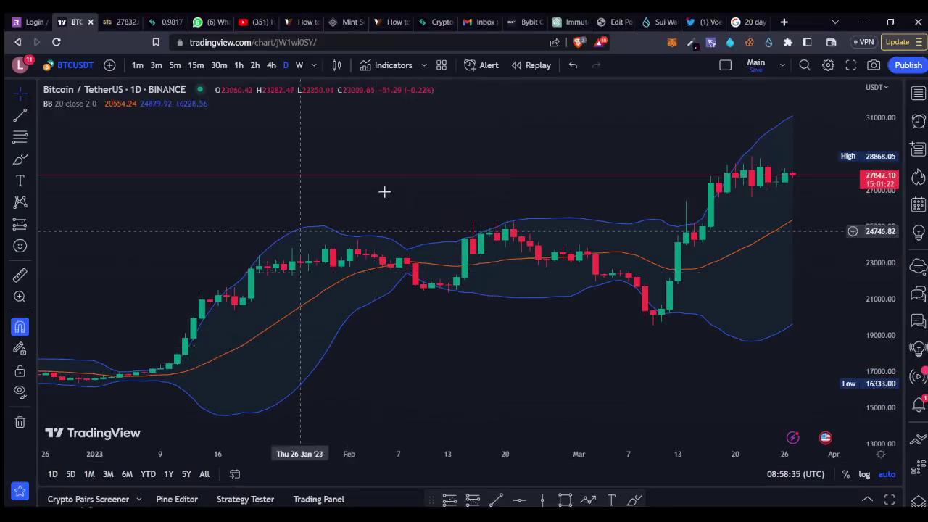
{"action": "left_click", "coordinate": [385, 66]}
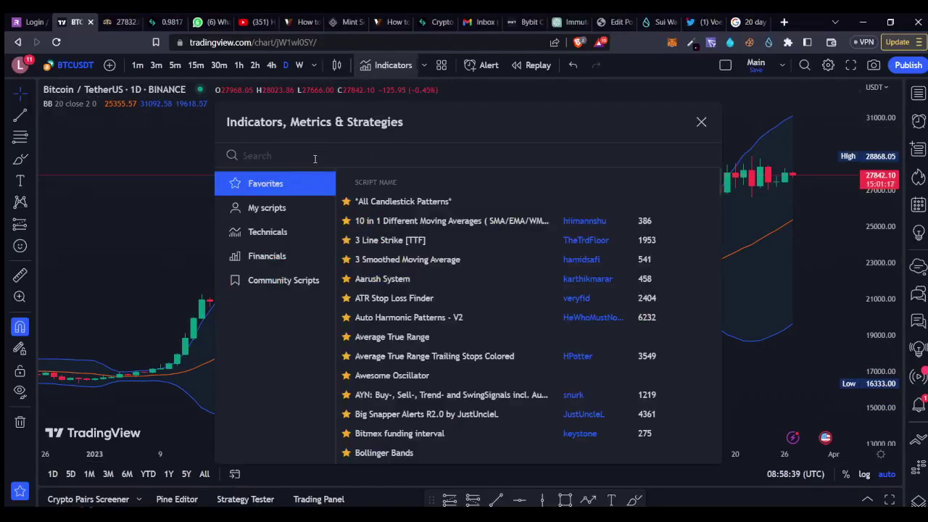
{"action": "type", "text": "boll"}
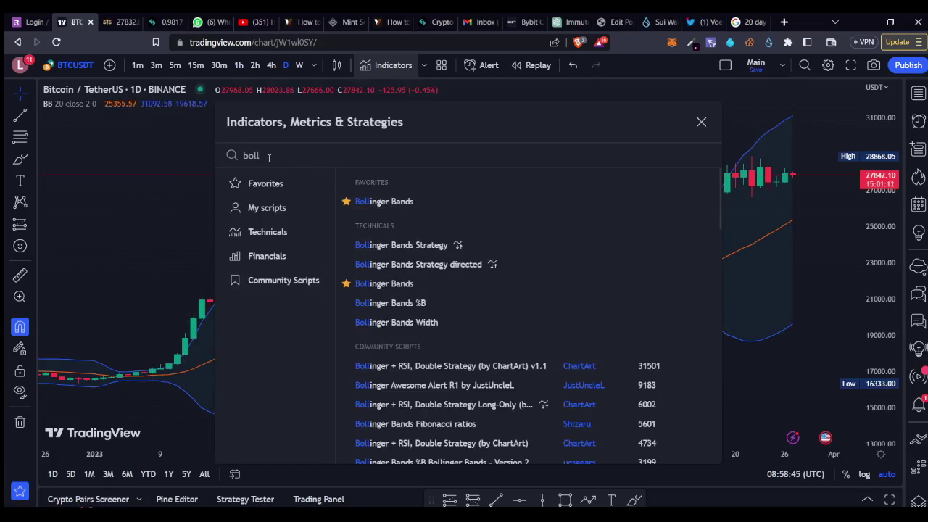
{"action": "double_click", "coordinate": [243, 155]}
{"action": "type", "text": "rsi"}
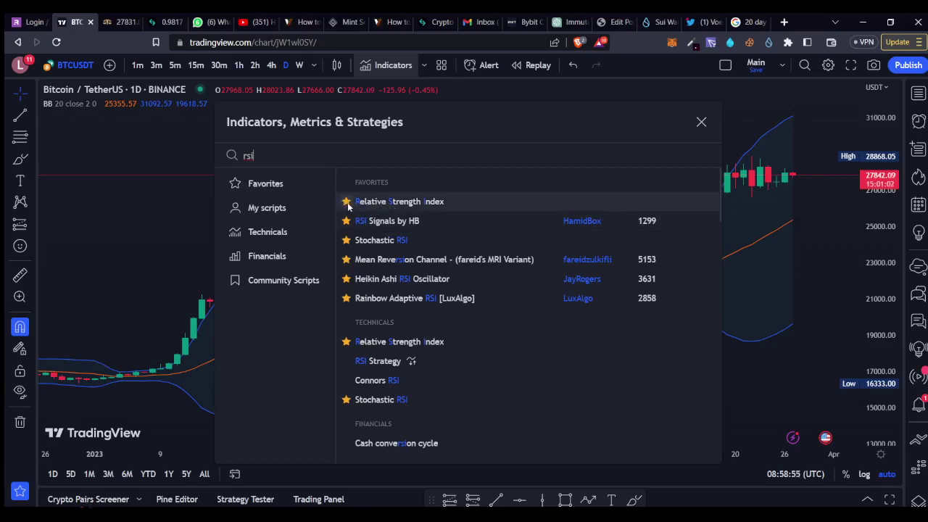
{"action": "left_click", "coordinate": [397, 205]}
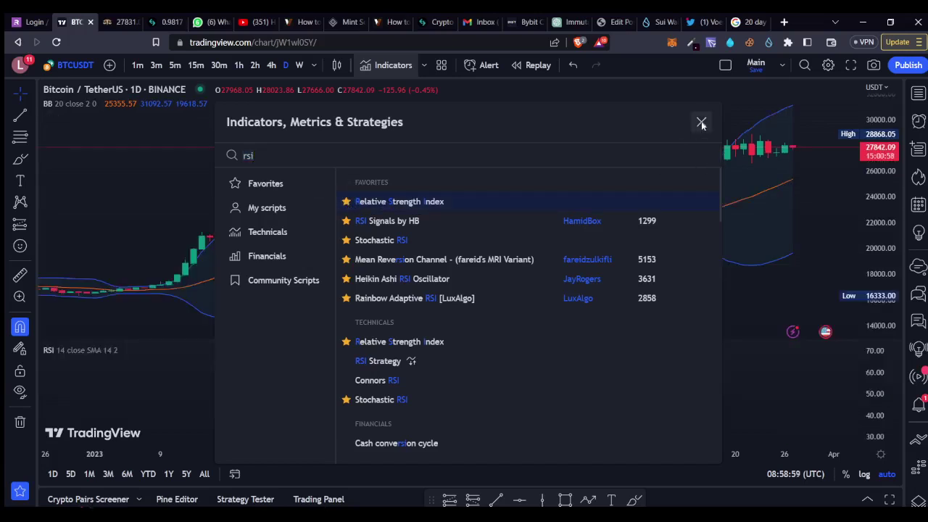
Hide the RSI-based MA and background fill and make the RSI line white.
{"action": "left_click", "coordinate": [701, 123]}
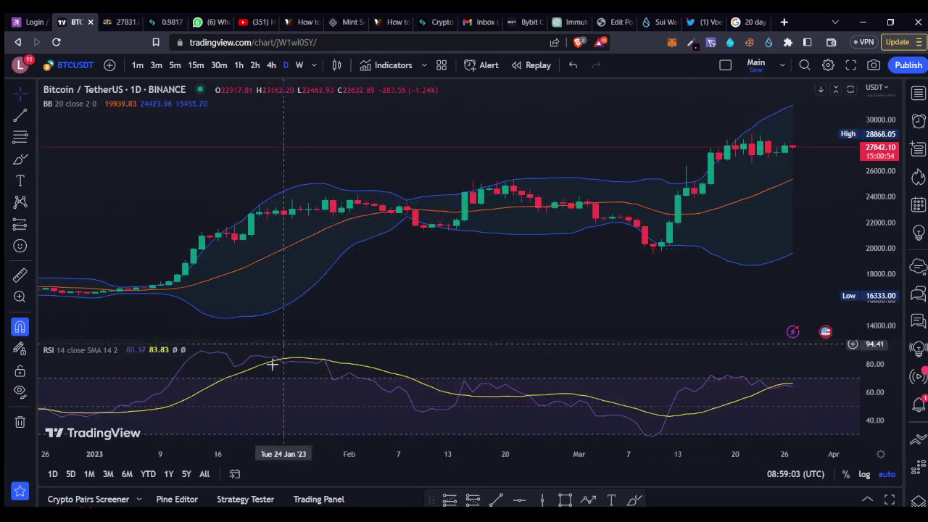
{"action": "mouse_move", "coordinate": [144, 351]}
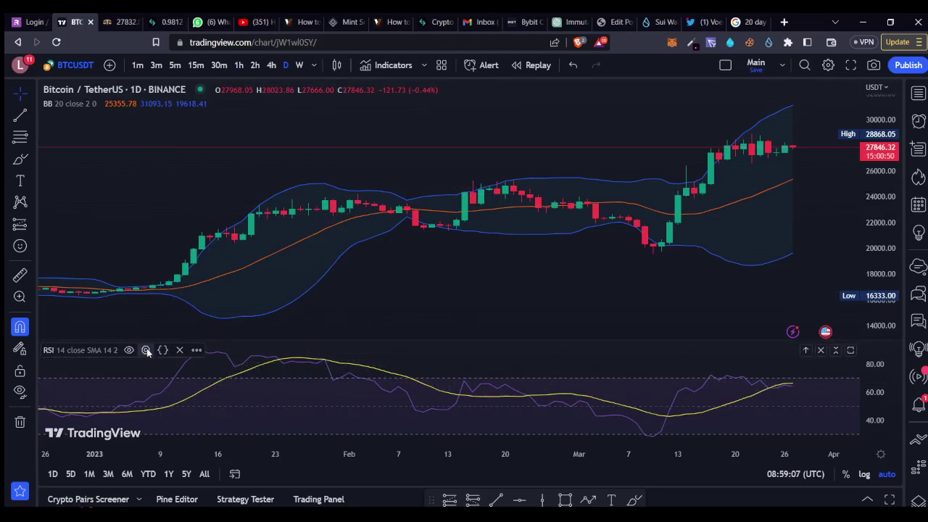
{"action": "left_click", "coordinate": [146, 350]}
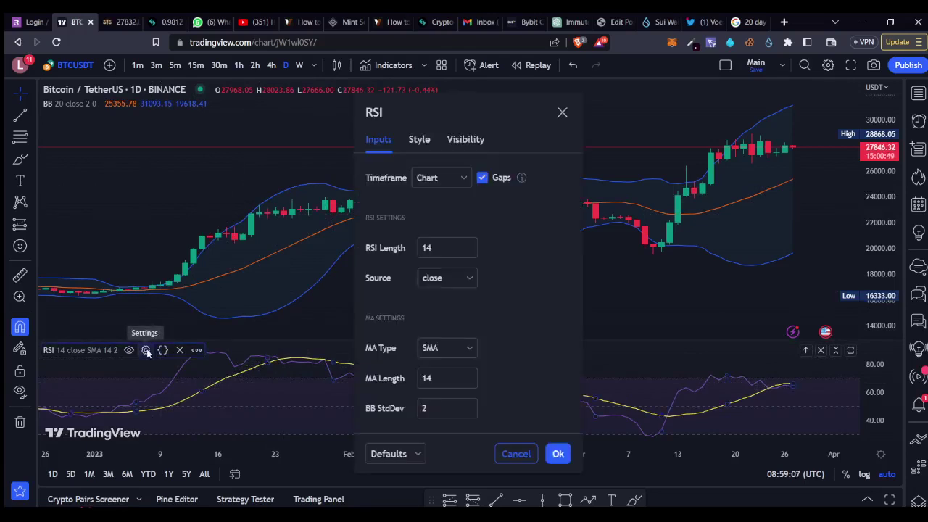
{"action": "left_click", "coordinate": [419, 140]}
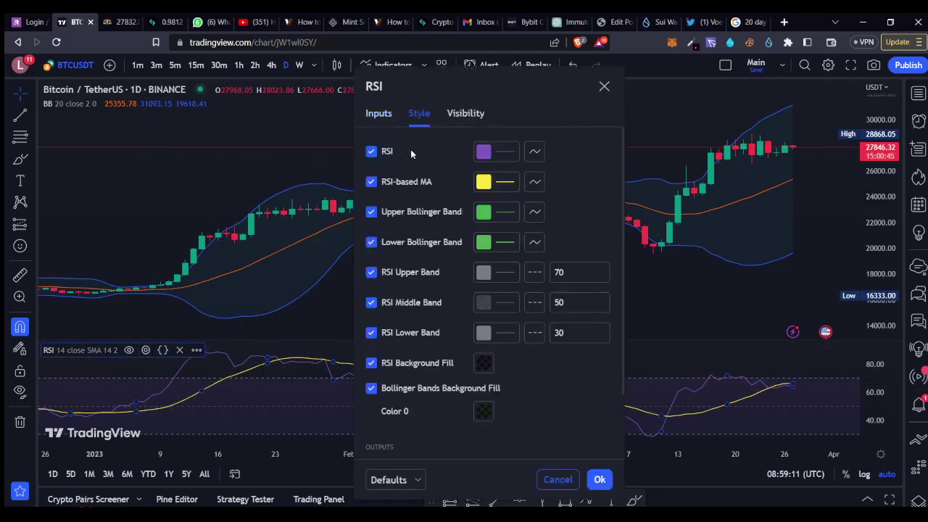
{"action": "left_click", "coordinate": [372, 182]}
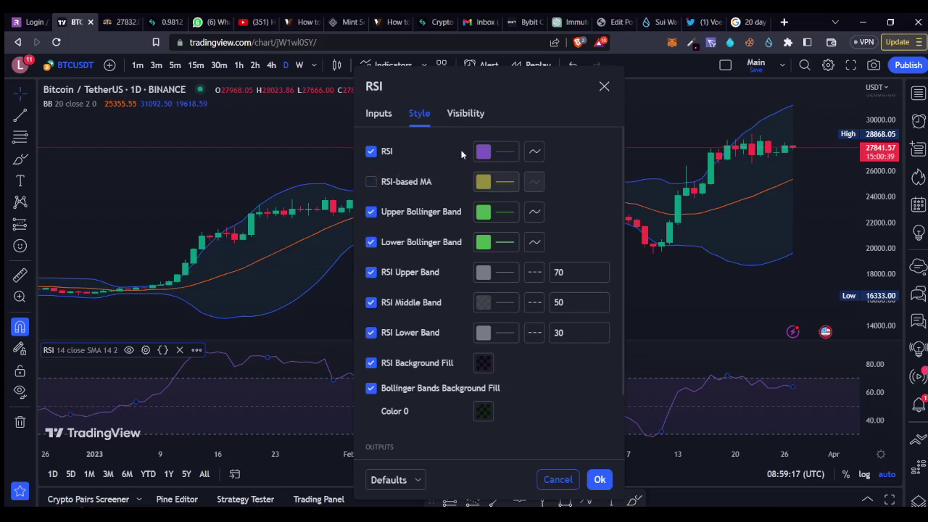
{"action": "left_click", "coordinate": [483, 151]}
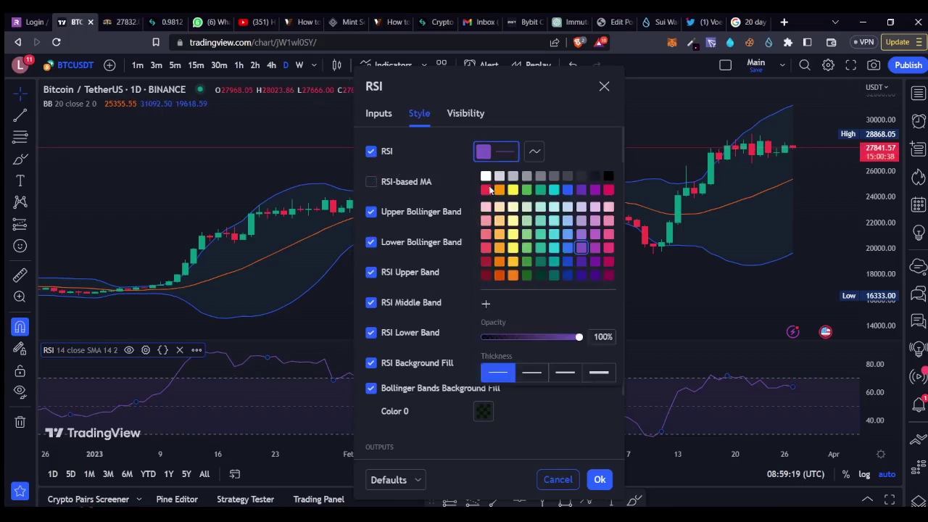
{"action": "left_click", "coordinate": [486, 176]}
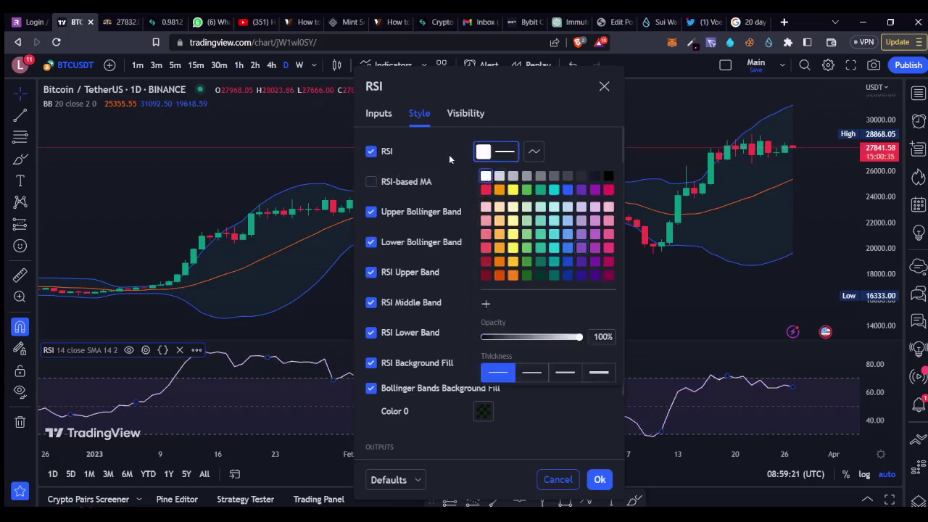
{"action": "left_click", "coordinate": [449, 155]}
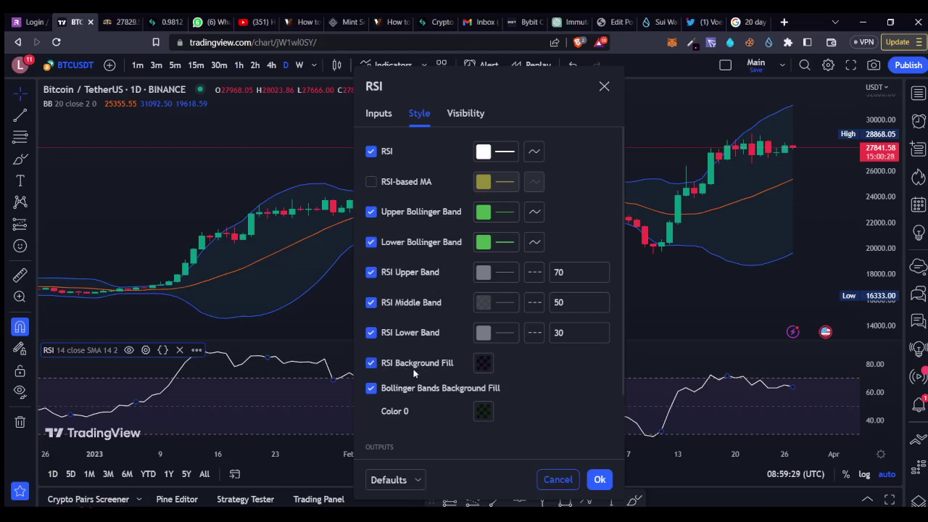
{"action": "left_click", "coordinate": [371, 363]}
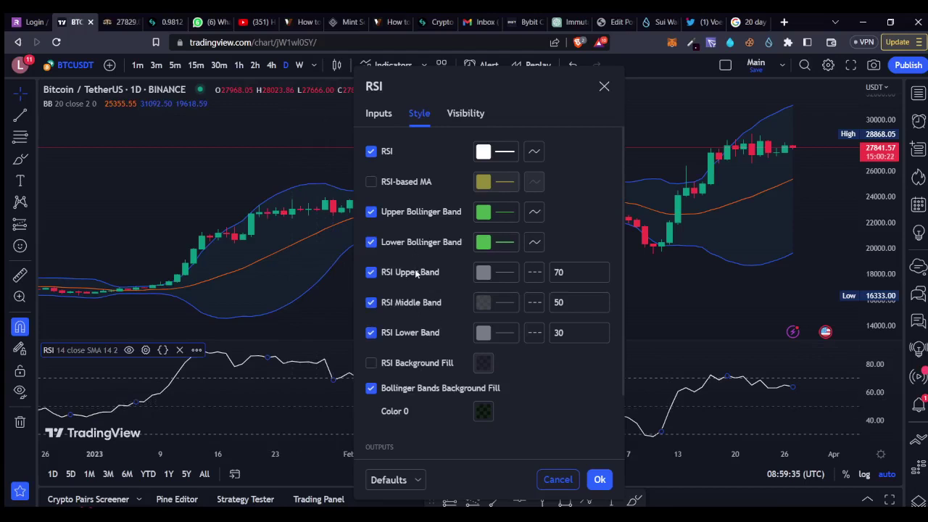
Make the RSI 70, 50 and 30 band lines solid.
{"action": "left_click", "coordinate": [534, 272]}
{"action": "left_click", "coordinate": [543, 297]}
{"action": "left_click", "coordinate": [535, 303]}
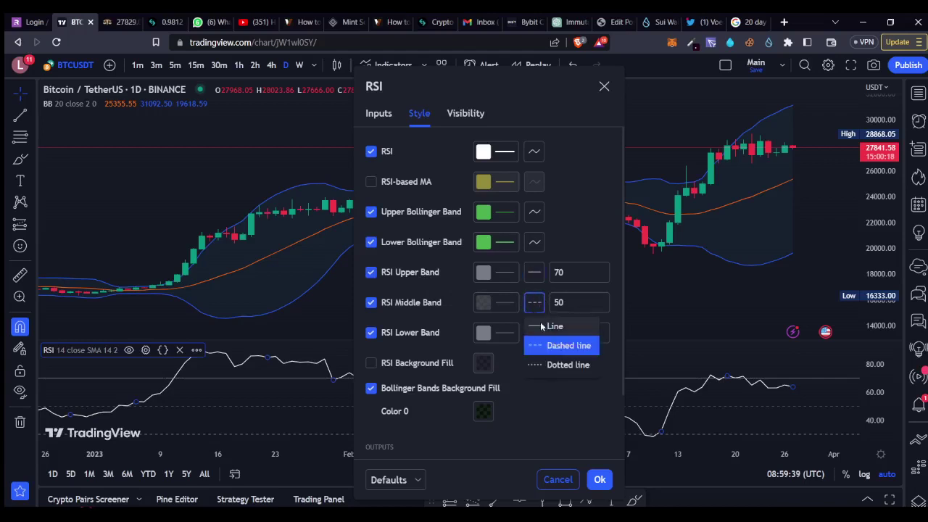
{"action": "left_click", "coordinate": [551, 326]}
{"action": "left_click", "coordinate": [534, 332]}
{"action": "left_click", "coordinate": [551, 356]}
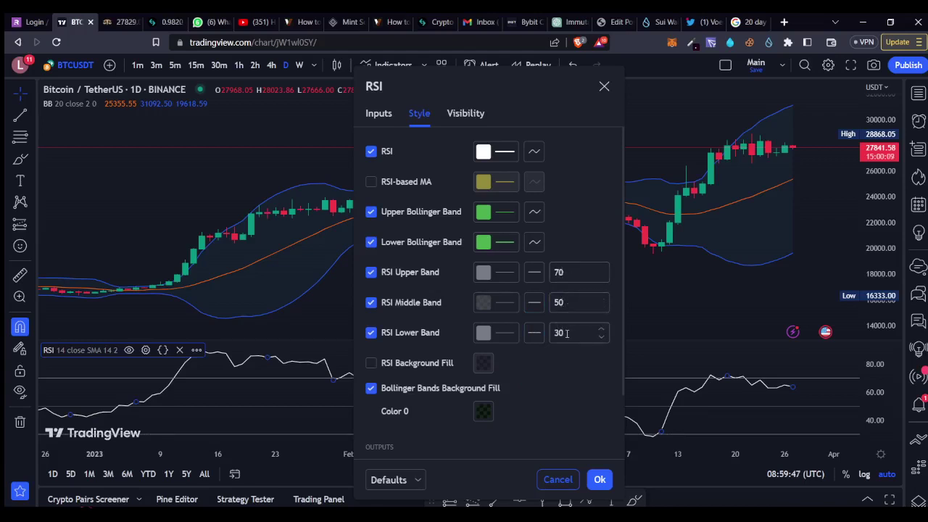
Colour the RSI 70 level line green and the 30 level line red.
{"action": "left_click", "coordinate": [499, 273]}
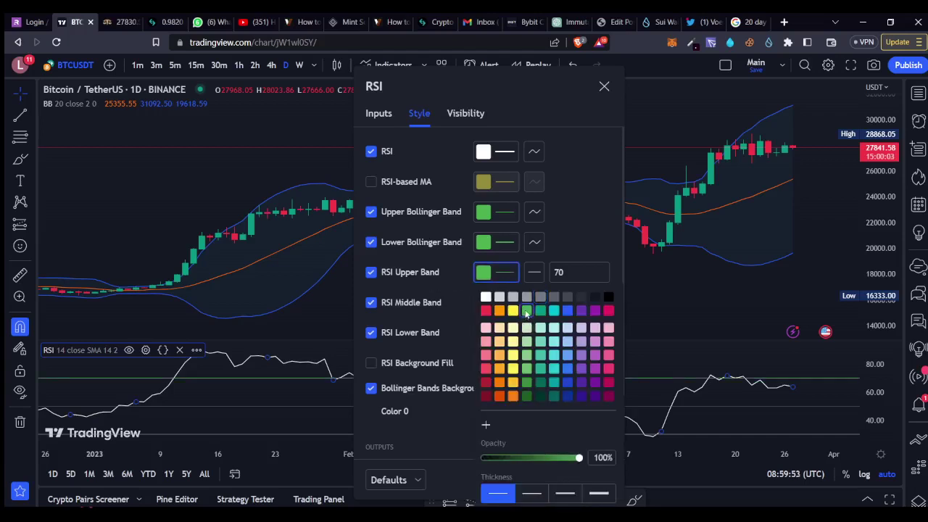
{"action": "left_click", "coordinate": [568, 253]}
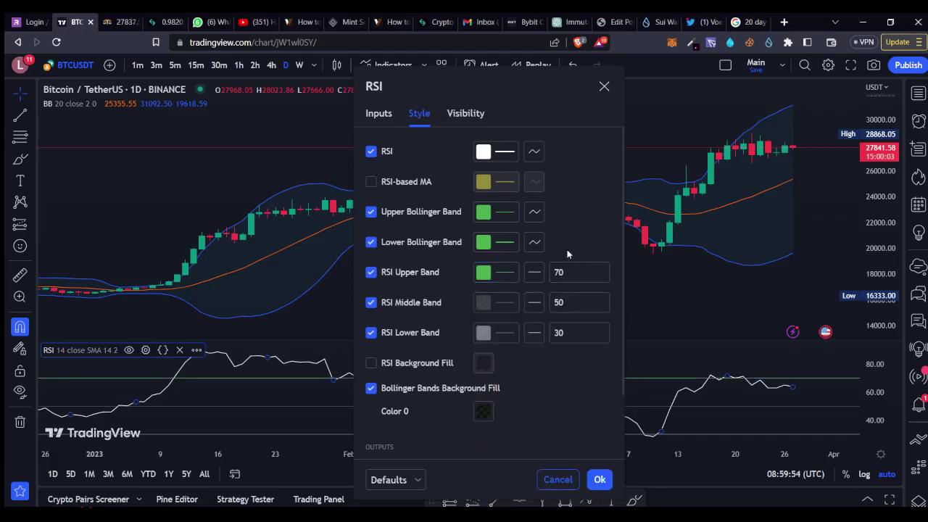
{"action": "left_click", "coordinate": [483, 334]}
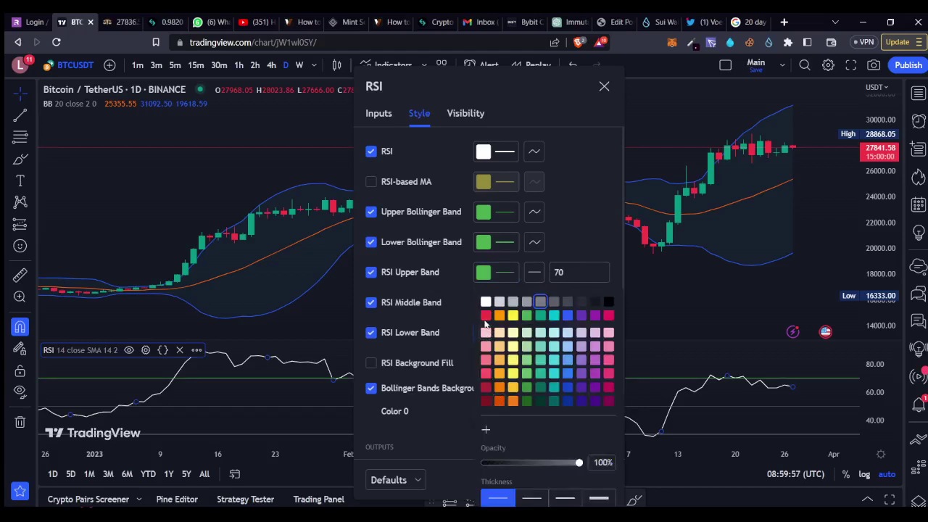
{"action": "left_click", "coordinate": [447, 316]}
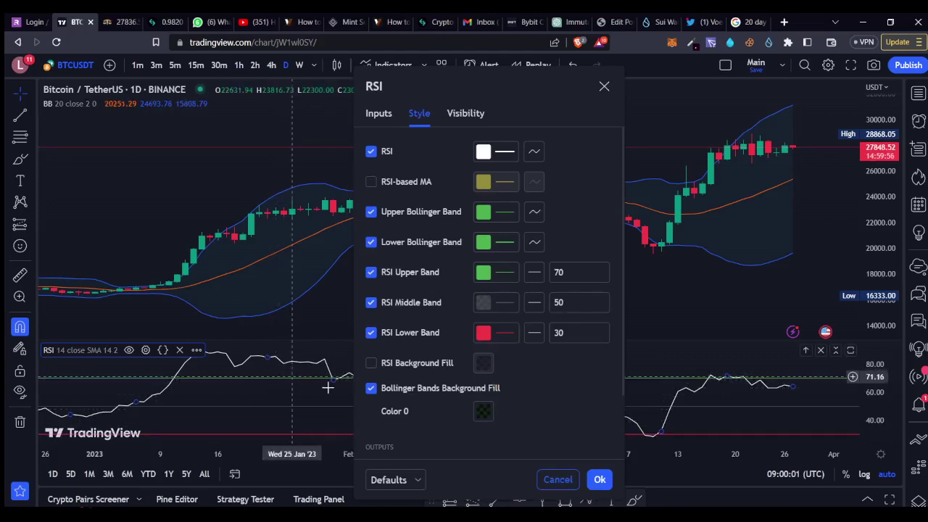
Thicken the 70 and 30 level lines to the second width and apply the RSI style.
{"action": "left_click", "coordinate": [500, 274]}
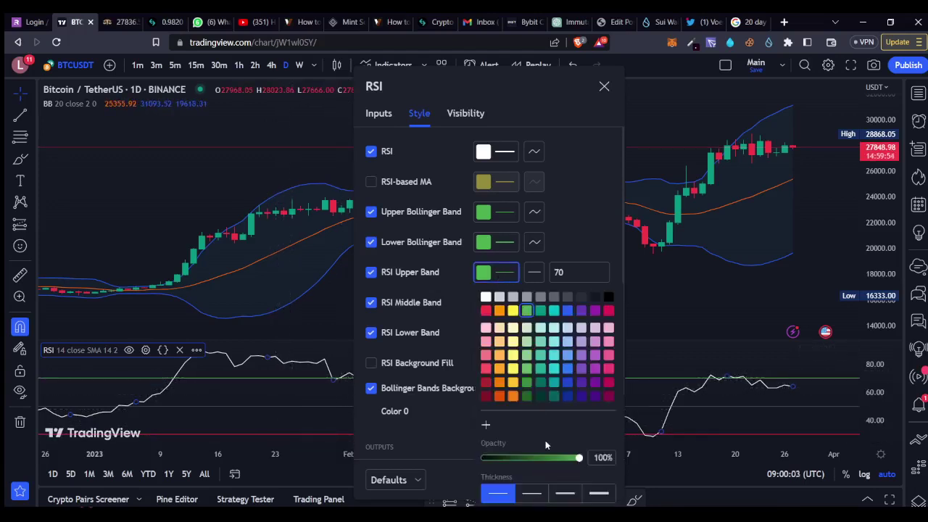
{"action": "left_click", "coordinate": [532, 494]}
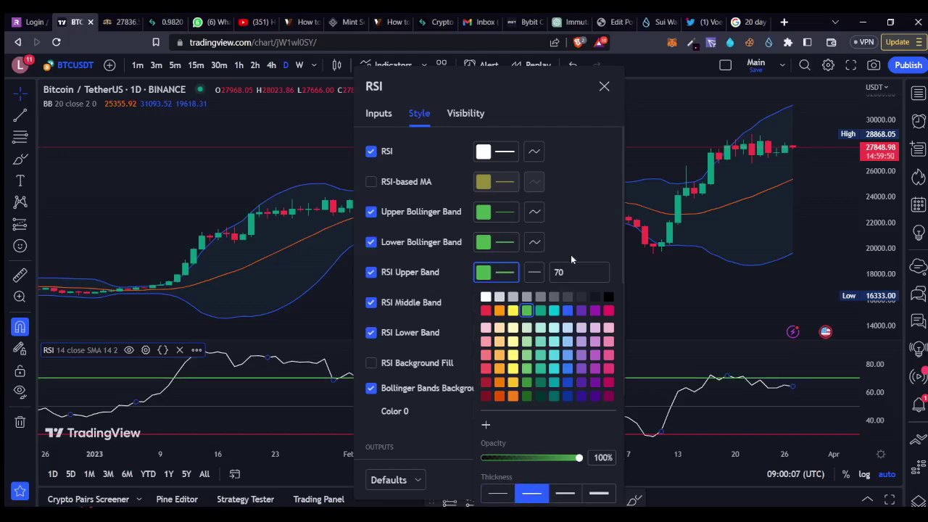
{"action": "left_click", "coordinate": [578, 232]}
{"action": "left_click", "coordinate": [497, 335]}
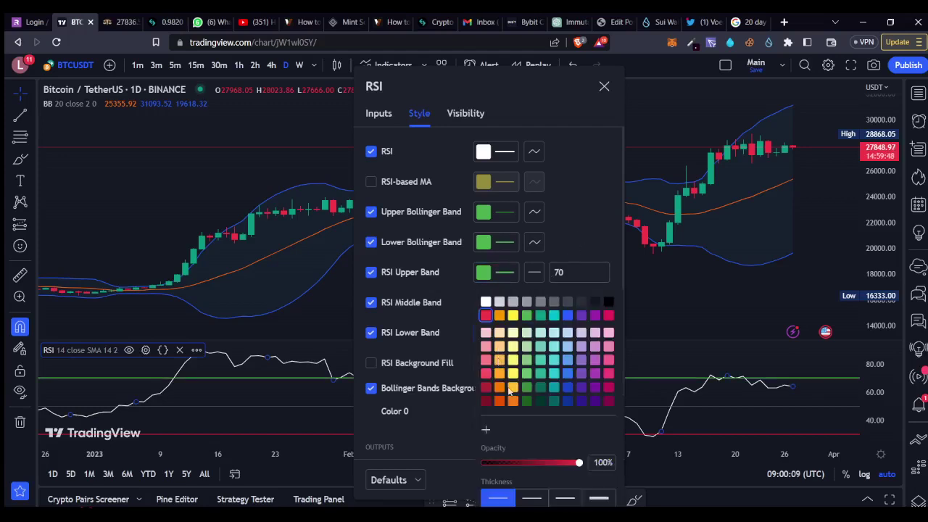
{"action": "left_click", "coordinate": [533, 499]}
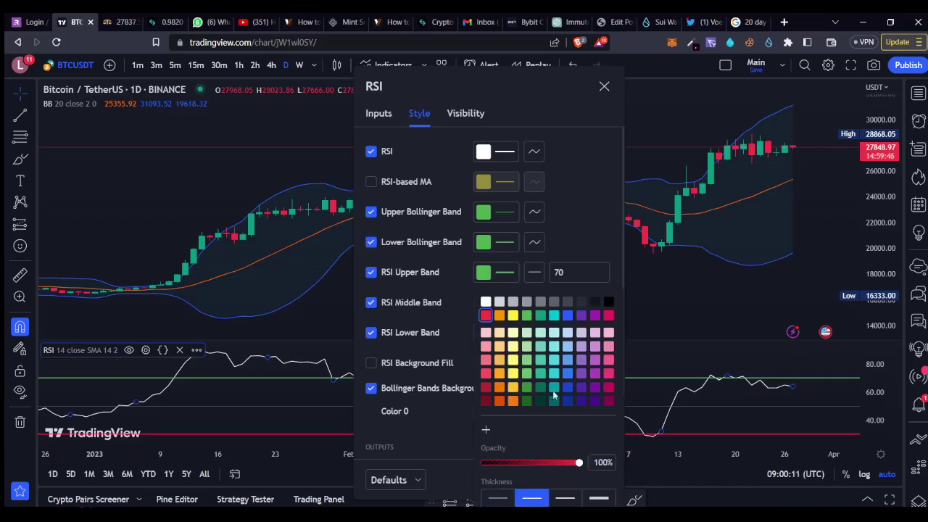
{"action": "left_click", "coordinate": [589, 245]}
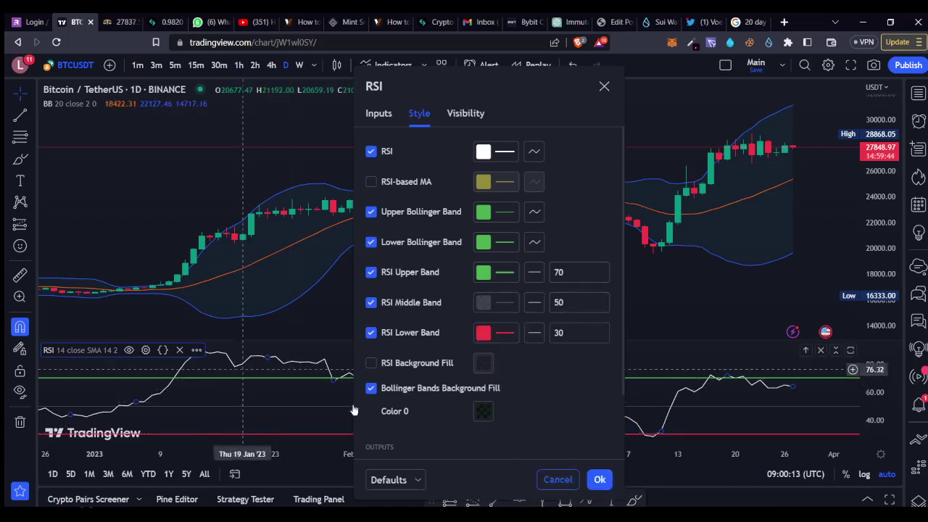
{"action": "left_click", "coordinate": [600, 480]}
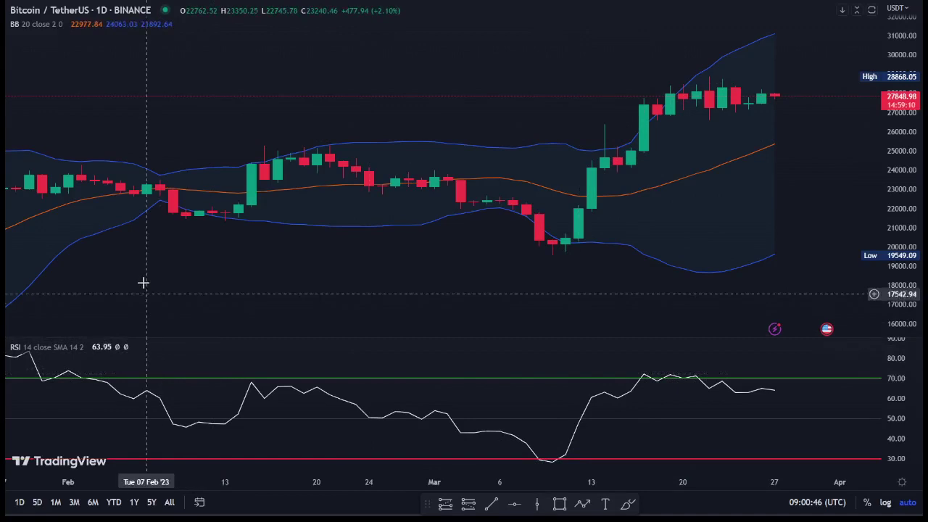
Browse January–March bars to review the styled RSI, then exit fullscreen.
{"action": "left_click_drag", "start_coordinate": [141, 280], "coordinate": [704, 232]}
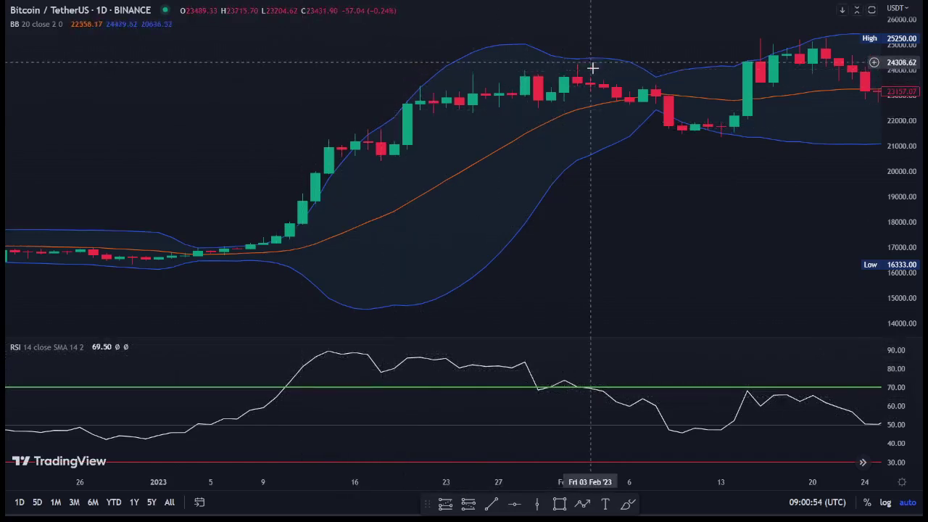
{"action": "left_click_drag", "start_coordinate": [646, 240], "coordinate": [433, 152]}
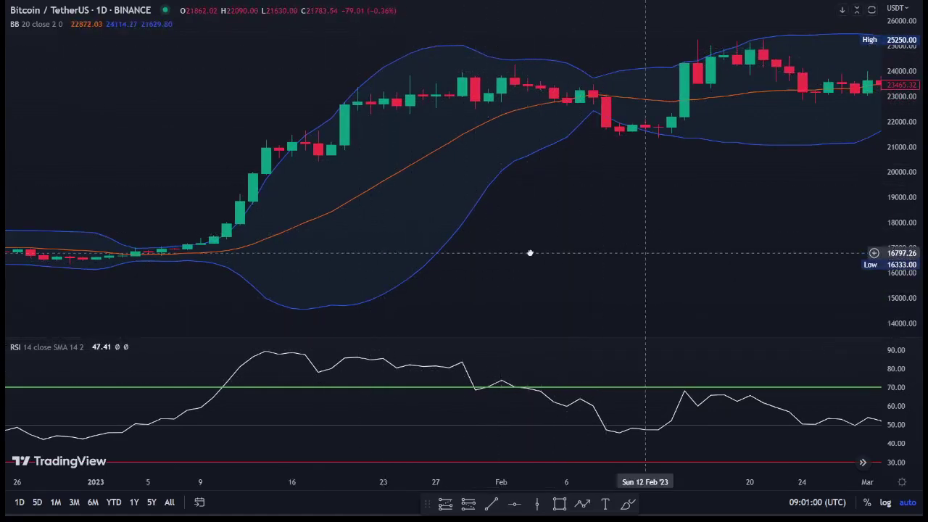
{"action": "left_click_drag", "start_coordinate": [588, 253], "coordinate": [148, 245]}
{"action": "left_click_drag", "start_coordinate": [529, 274], "coordinate": [379, 261]}
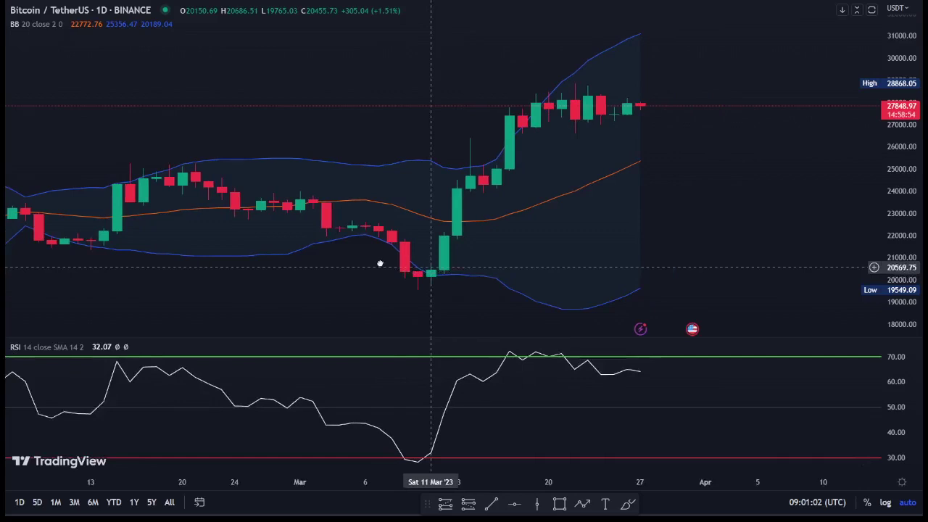
{"action": "left_click_drag", "start_coordinate": [476, 261], "coordinate": [428, 262]}
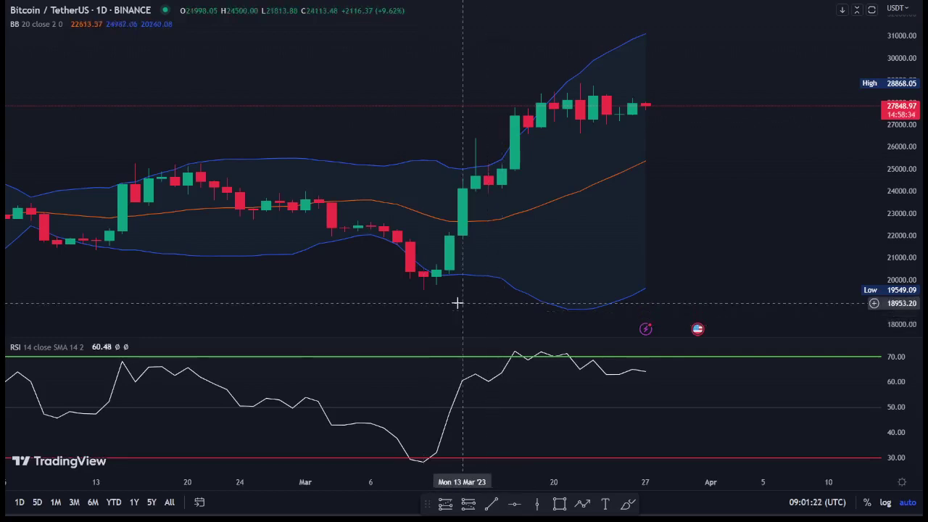
{"action": "key", "text": "Escape"}
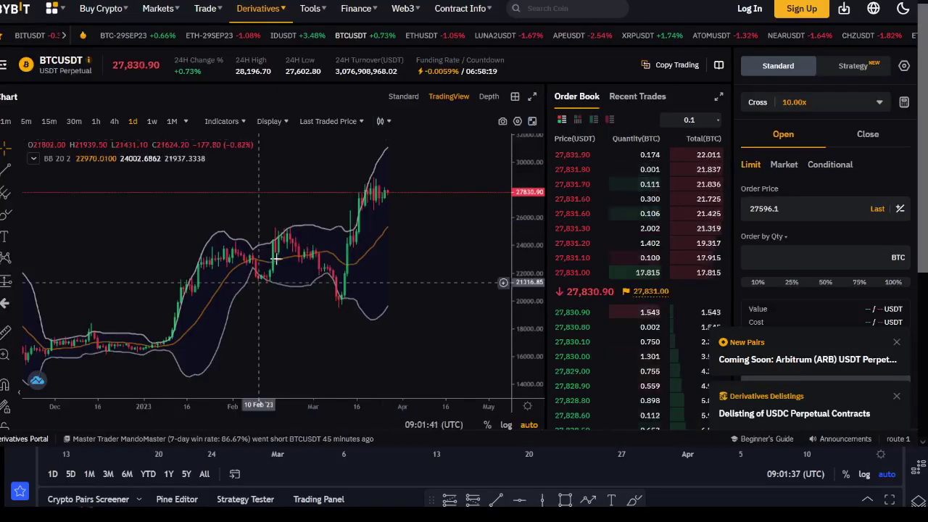
{"action": "scroll", "coordinate": [74, 196], "scroll_direction": "down", "scroll_amount": 3}
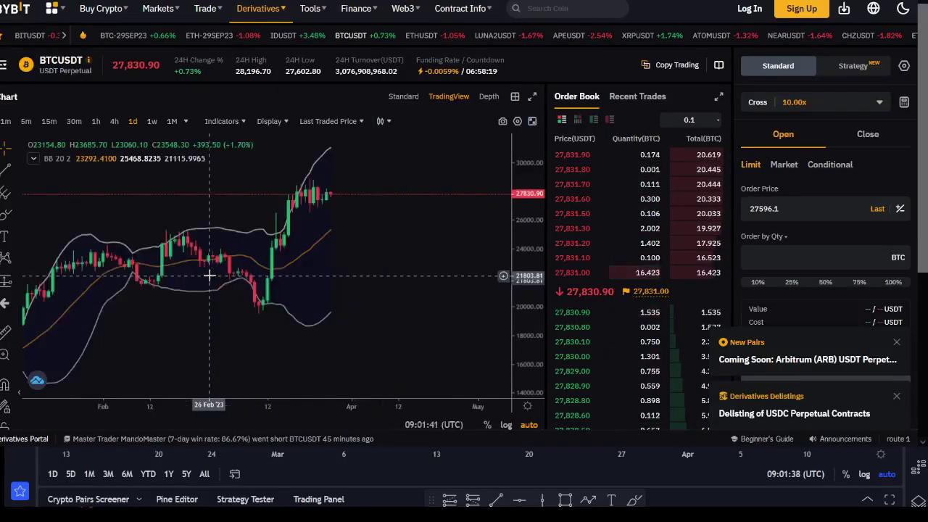
Zoom out Bybit's BTCUSDT chart and add Relative Strength Index via an 'rsi' search.
{"action": "scroll", "coordinate": [315, 263], "scroll_direction": "down", "scroll_amount": 3}
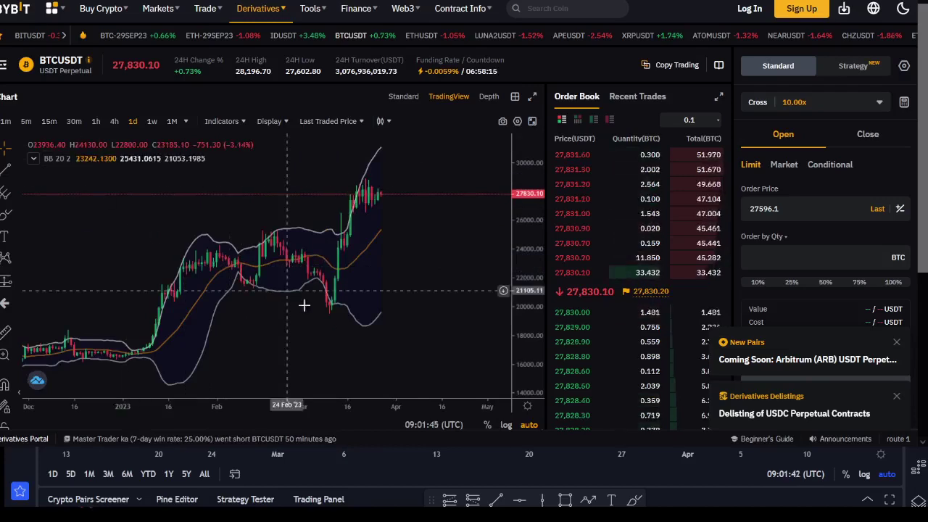
{"action": "left_click", "coordinate": [223, 122]}
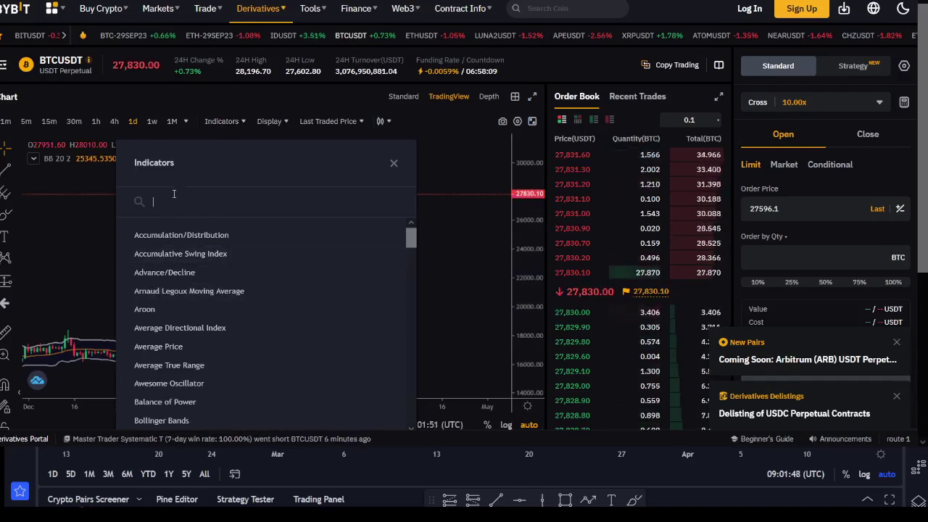
{"action": "type", "text": "rsi"}
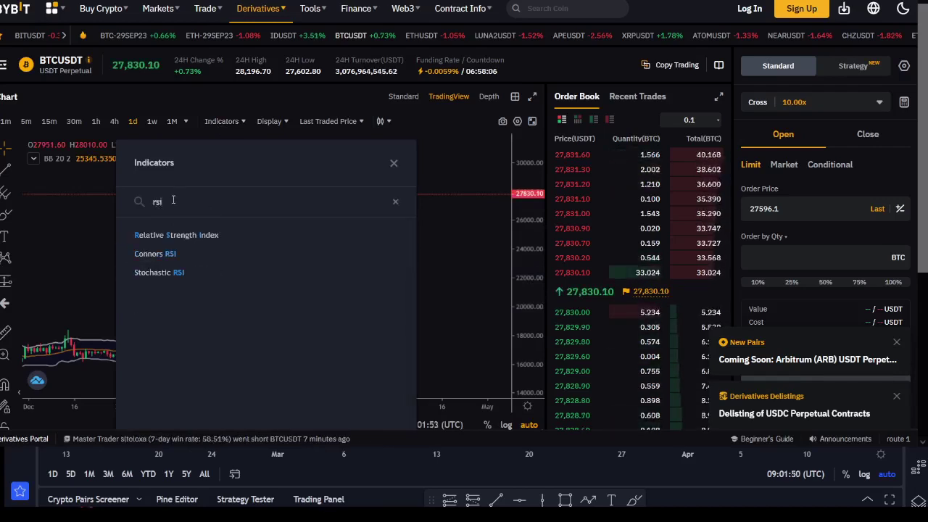
{"action": "left_click", "coordinate": [180, 236]}
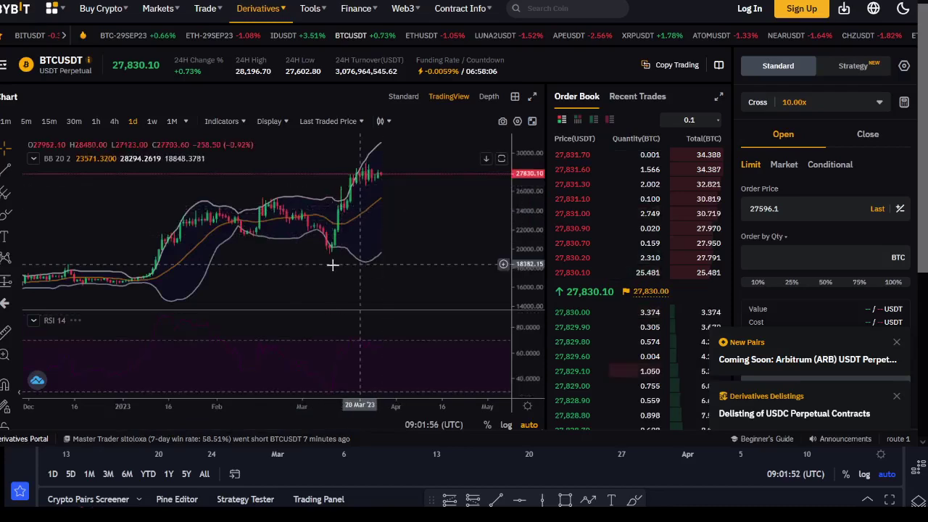
Set Bybit's RSI plot colour to white with the second line thickness and apply.
{"action": "mouse_move", "coordinate": [61, 331]}
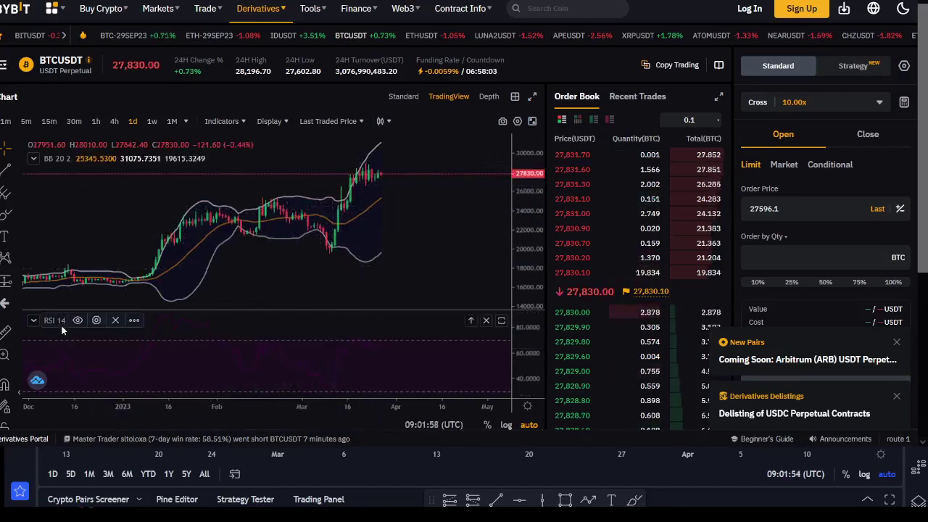
{"action": "left_click", "coordinate": [96, 322]}
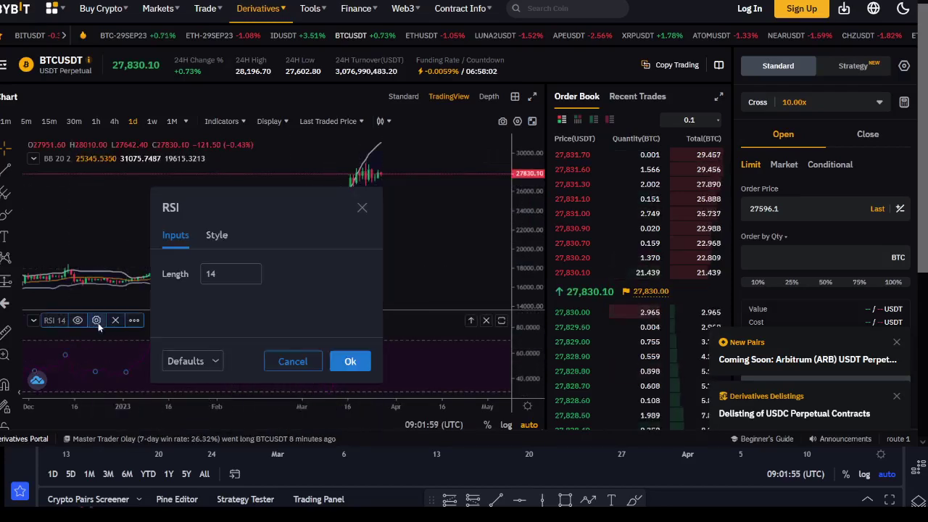
{"action": "left_click", "coordinate": [216, 237]}
{"action": "left_click", "coordinate": [262, 243]}
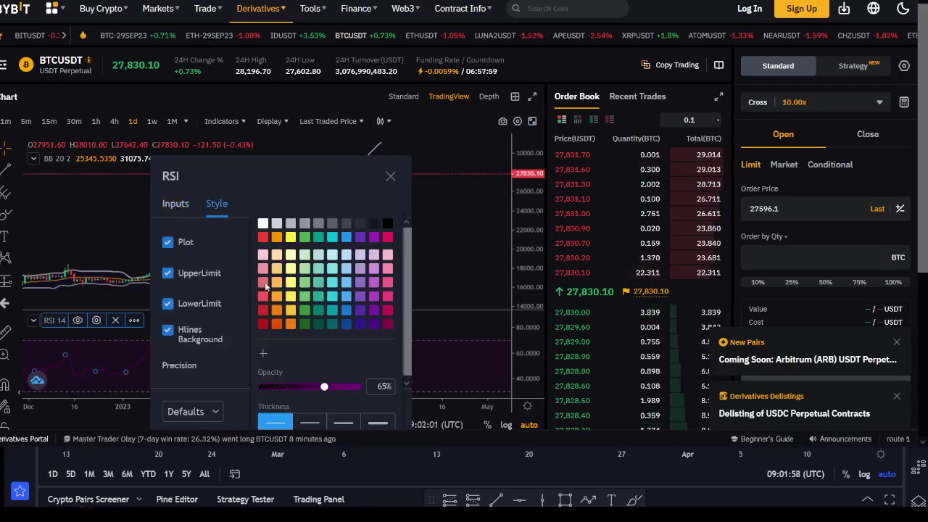
{"action": "left_click", "coordinate": [263, 222]}
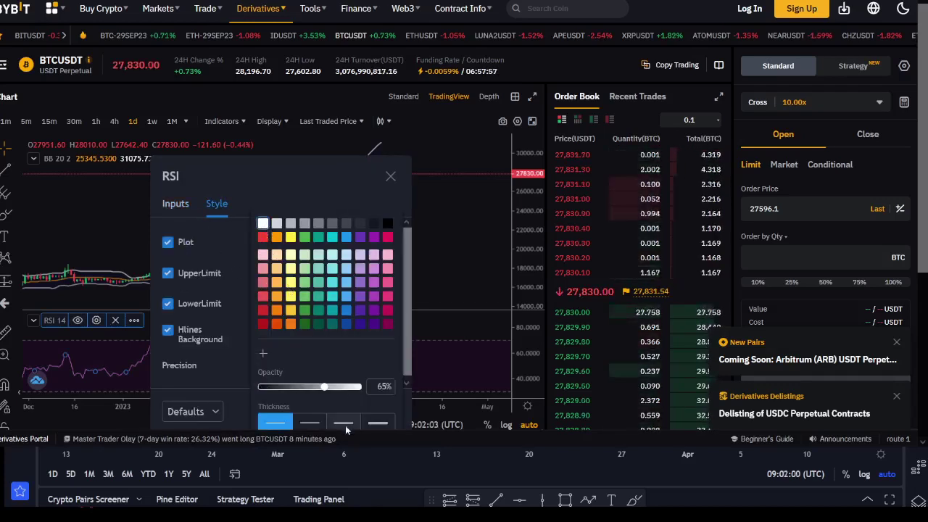
{"action": "left_click", "coordinate": [307, 424]}
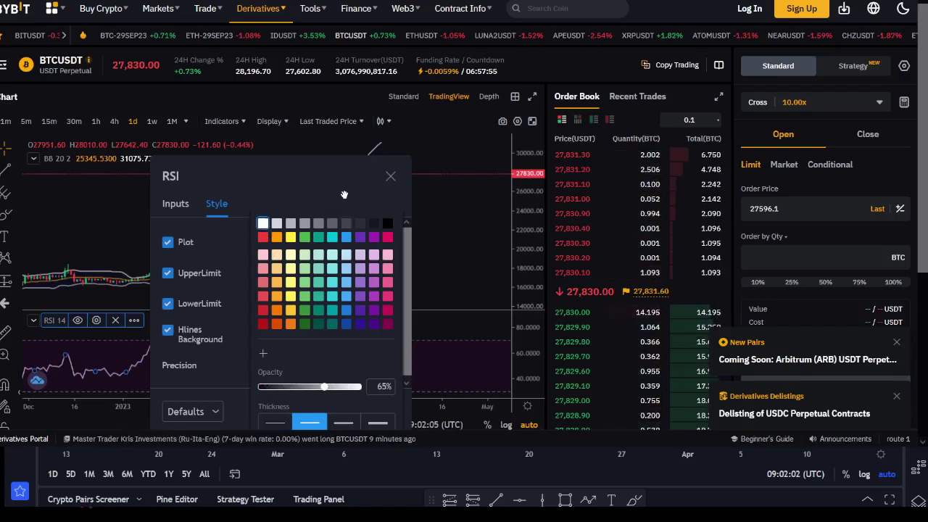
{"action": "left_click", "coordinate": [367, 349]}
{"action": "left_click", "coordinate": [385, 412]}
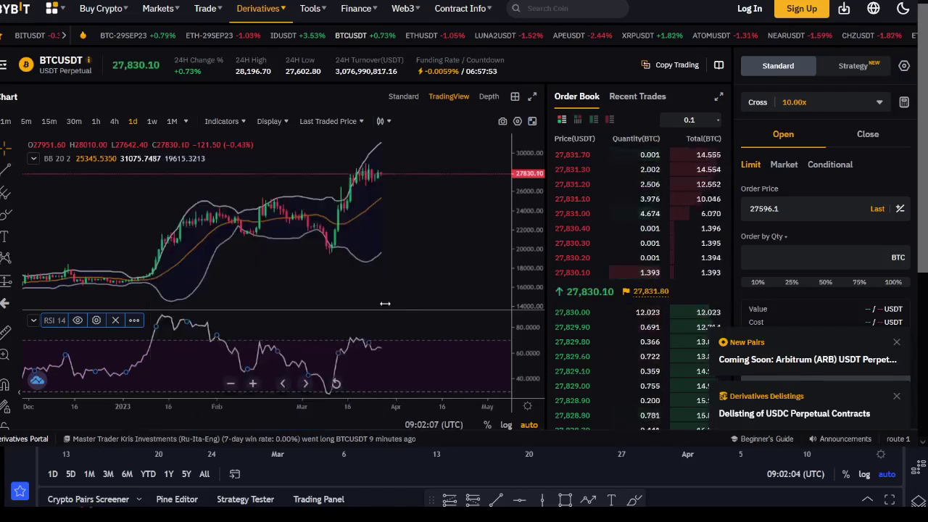